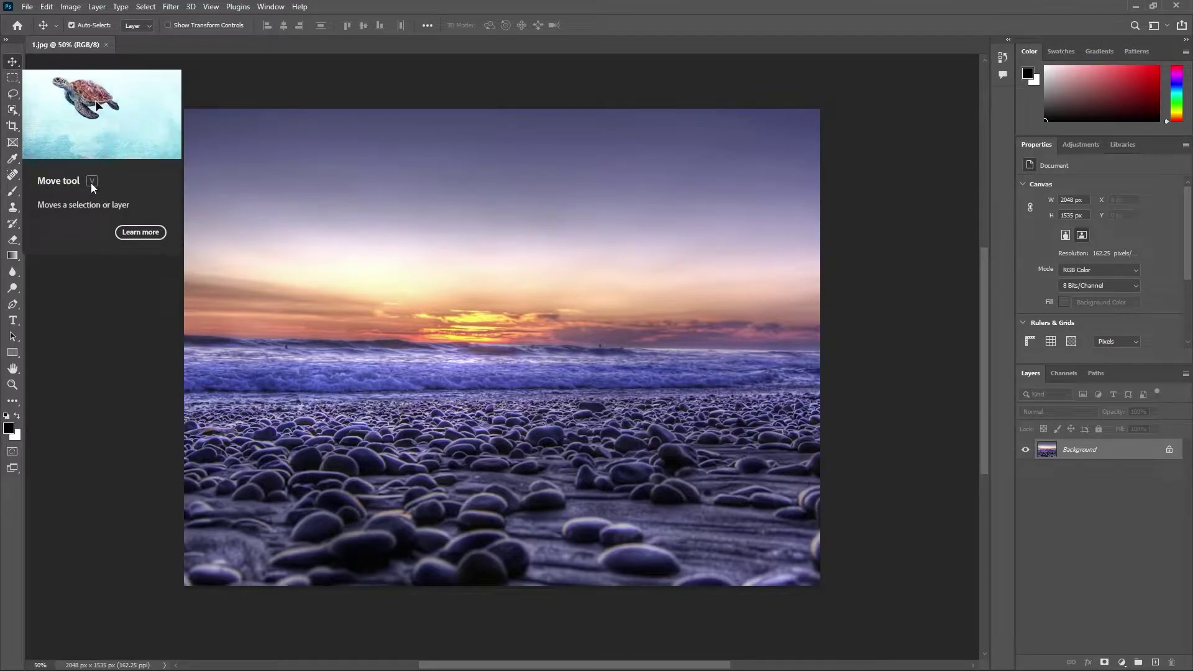
- Try to move the Background layer with the Move tool, declining its conversion to a normal layer
key("v")
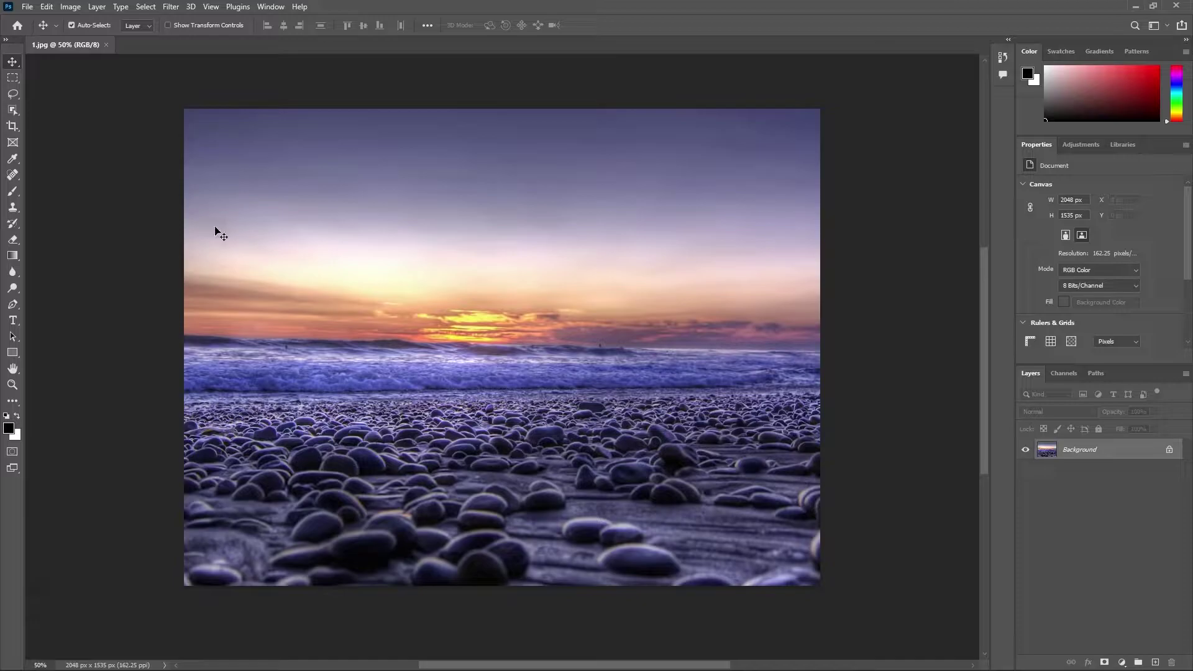
left_click_drag(251, 208, 344, 265)
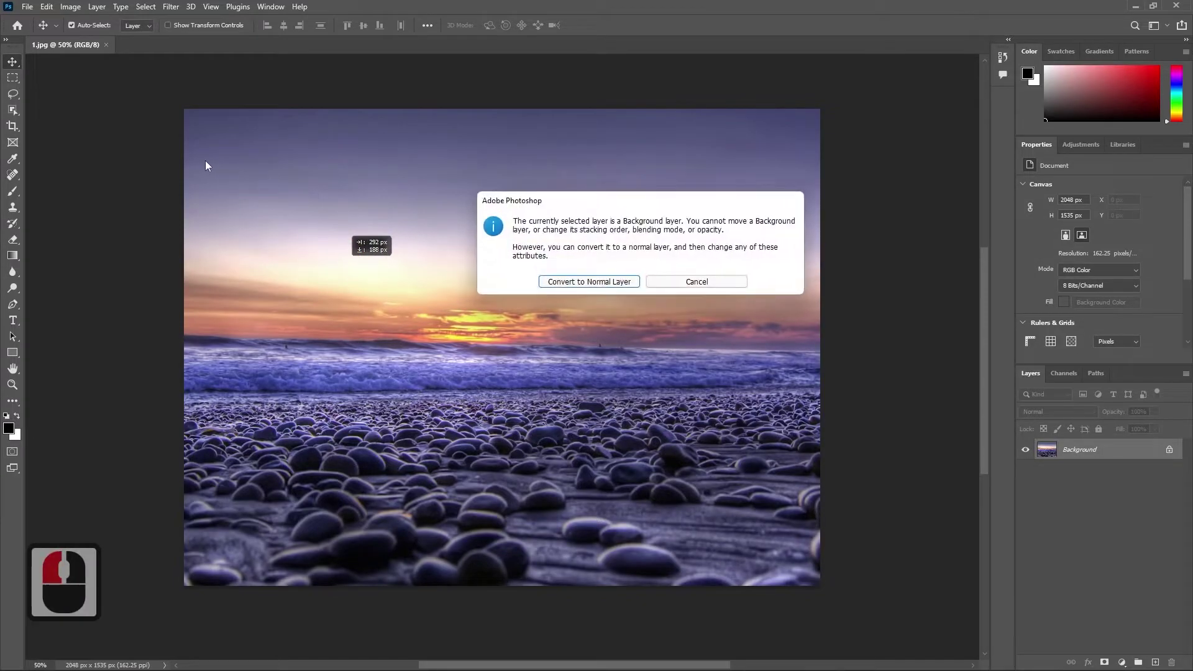
left_click(688, 283)
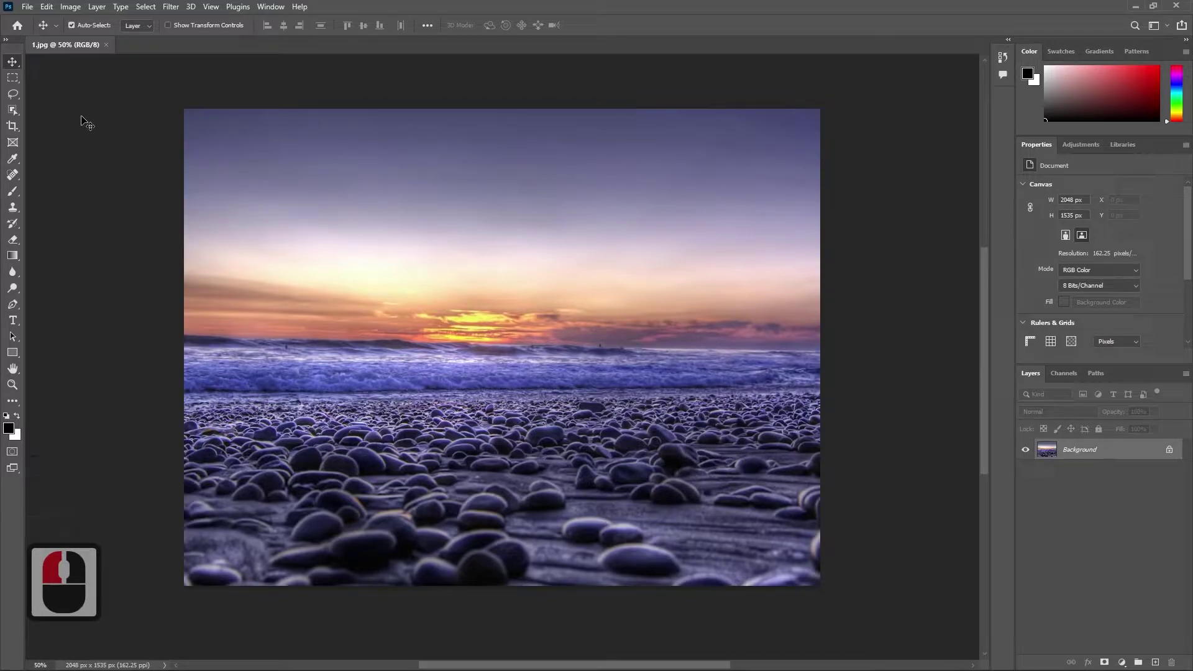
- Select a rectangular area of sky and waves beside the setting sun with the Rectangular Marquee tool
key("m")
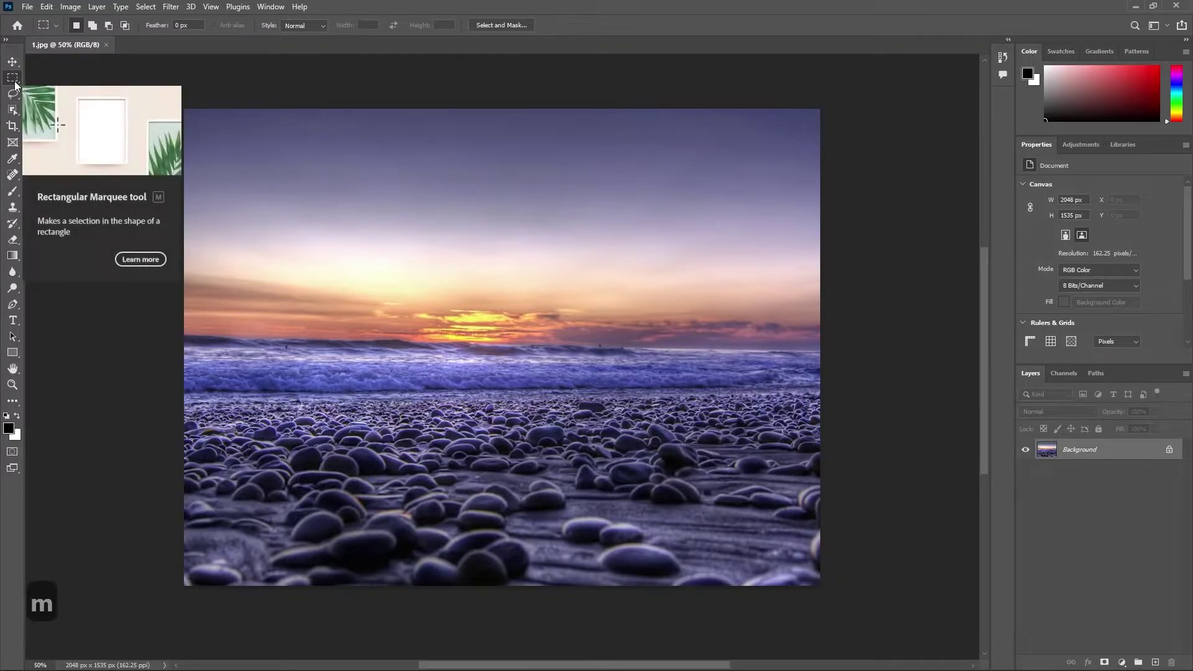
left_click_drag(219, 179, 398, 402)
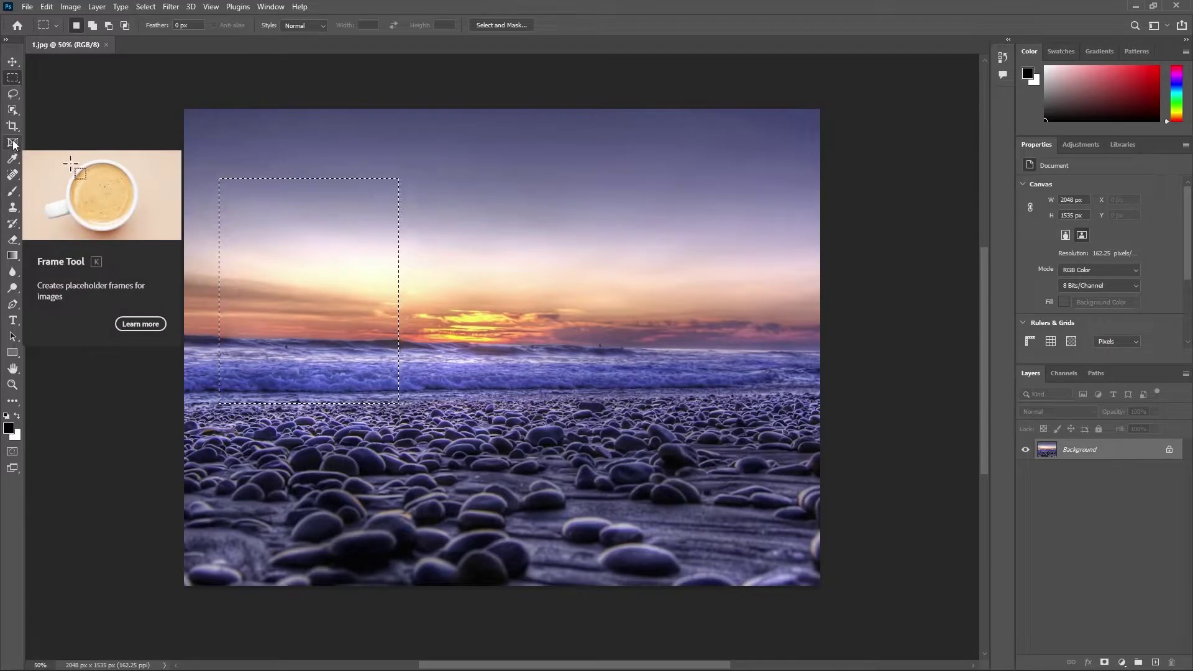
- Turn off Show Tooltips in the Tools preferences
left_click(46, 7)
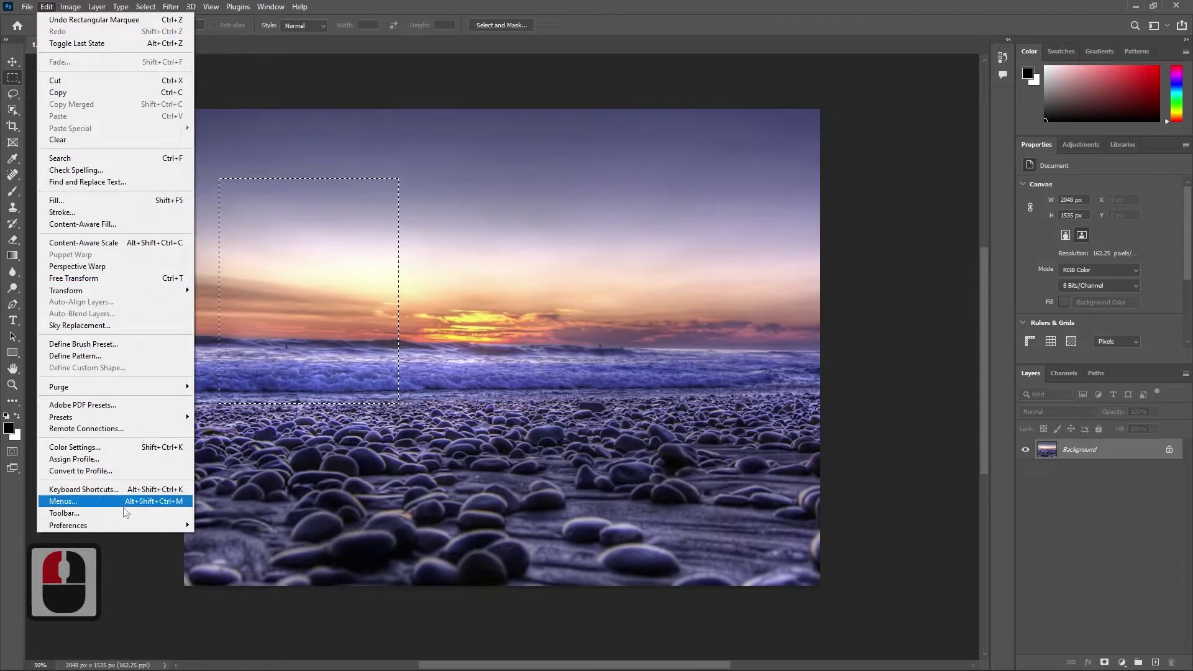
mouse_move(185, 525)
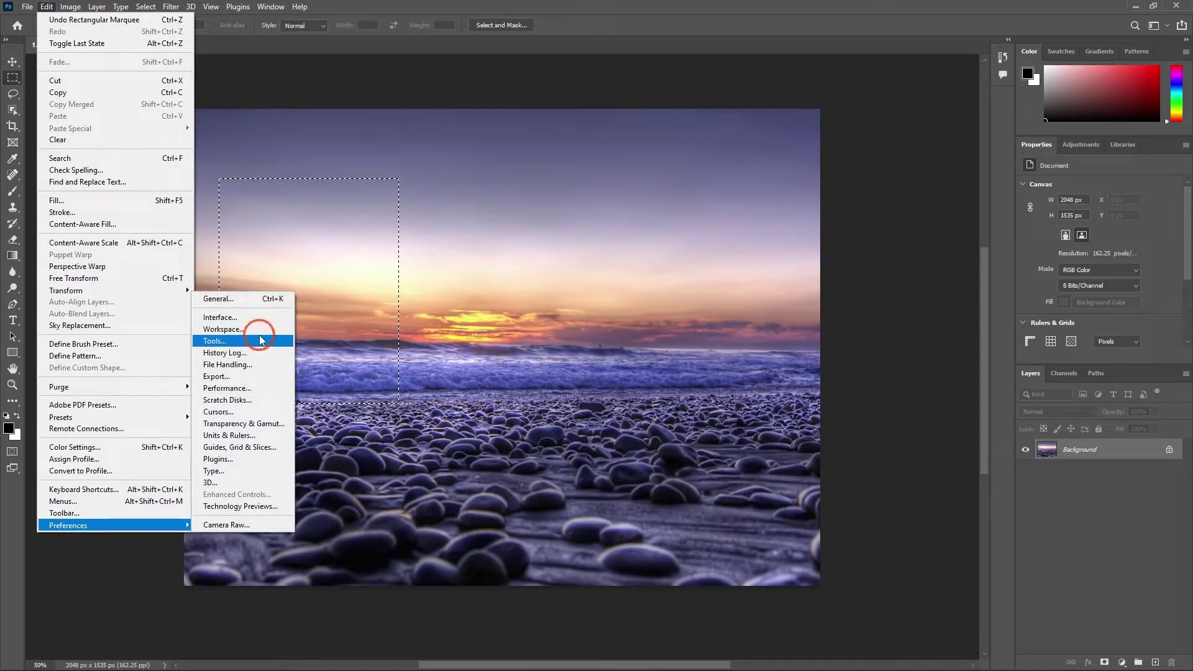
left_click(214, 340)
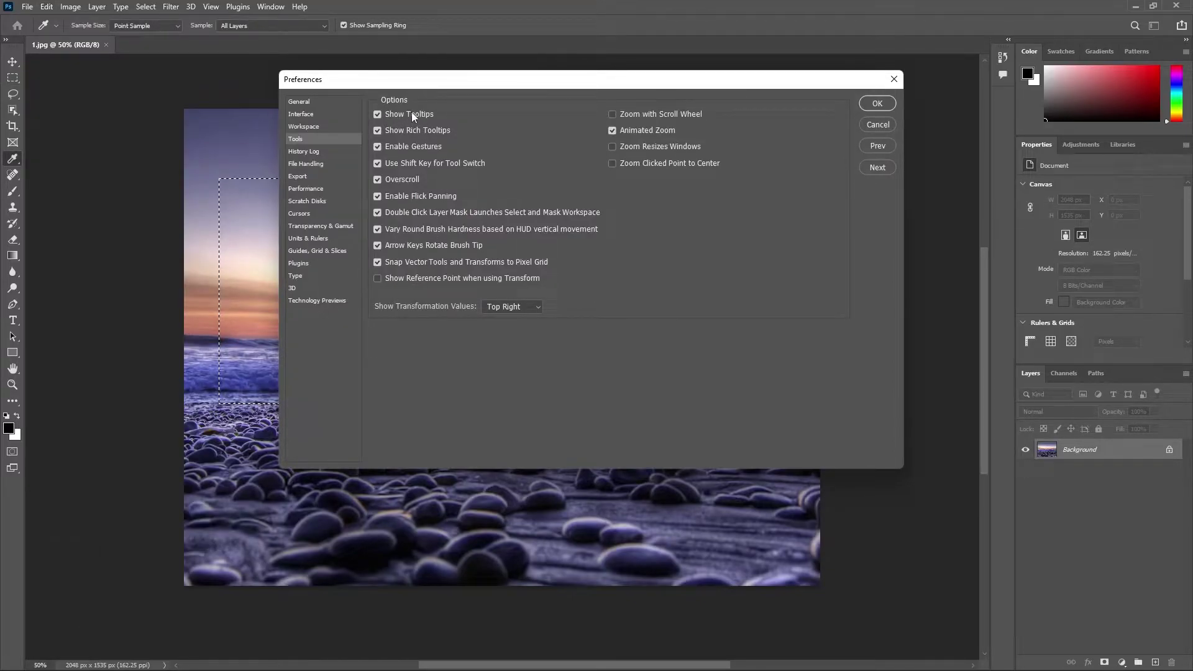
left_click(378, 115)
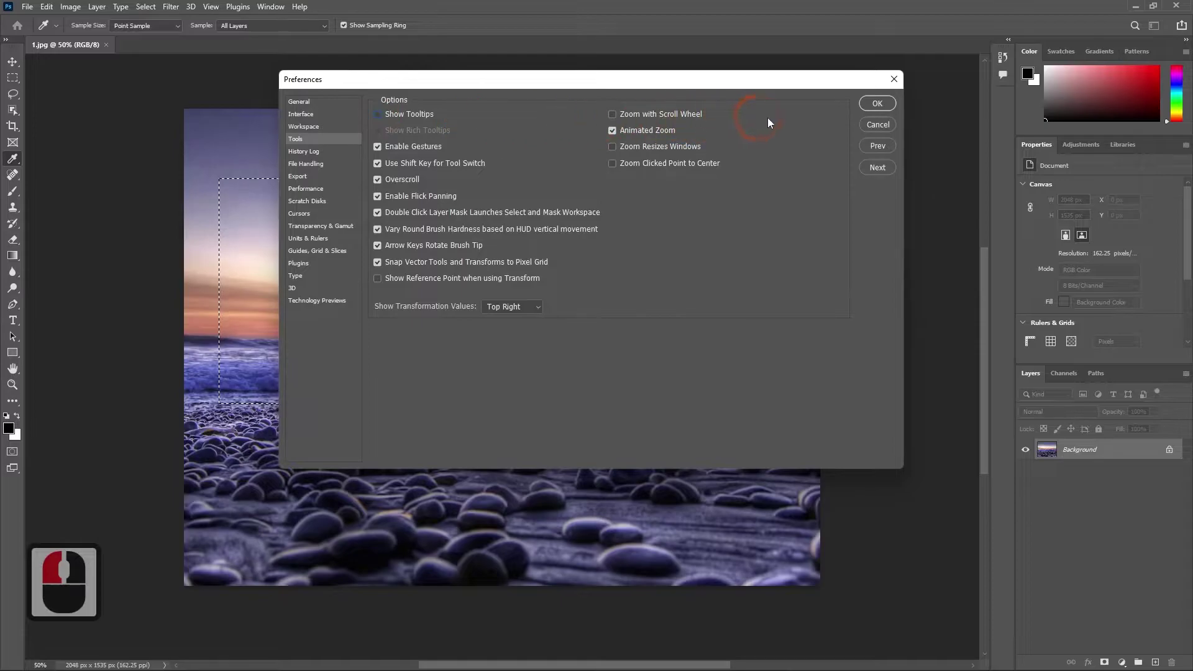
left_click(877, 105)
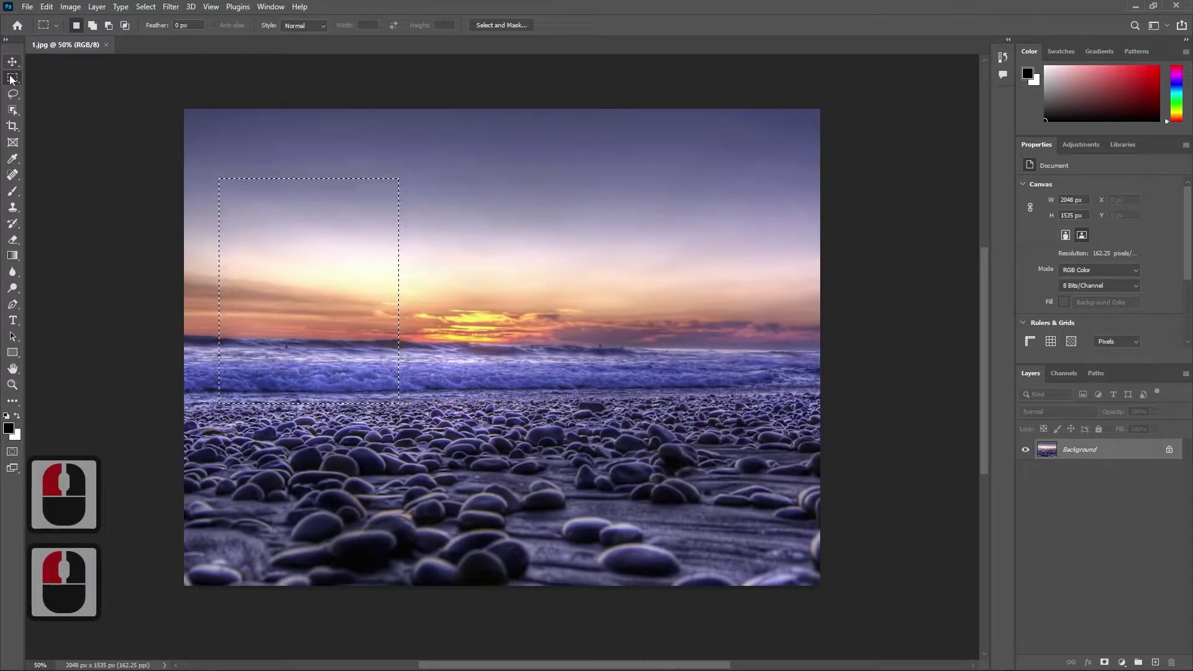
- Turn Show Tooltips back on in the Tools preferences, keeping Show Rich Tooltips enabled
left_click(47, 7)
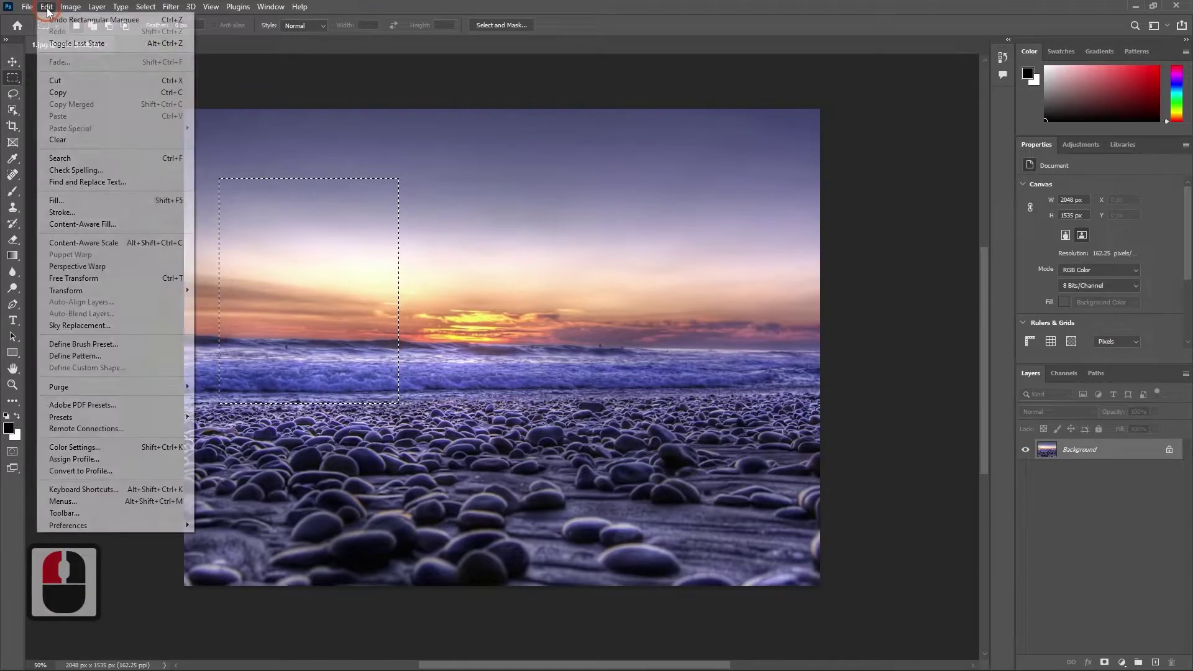
mouse_move(133, 526)
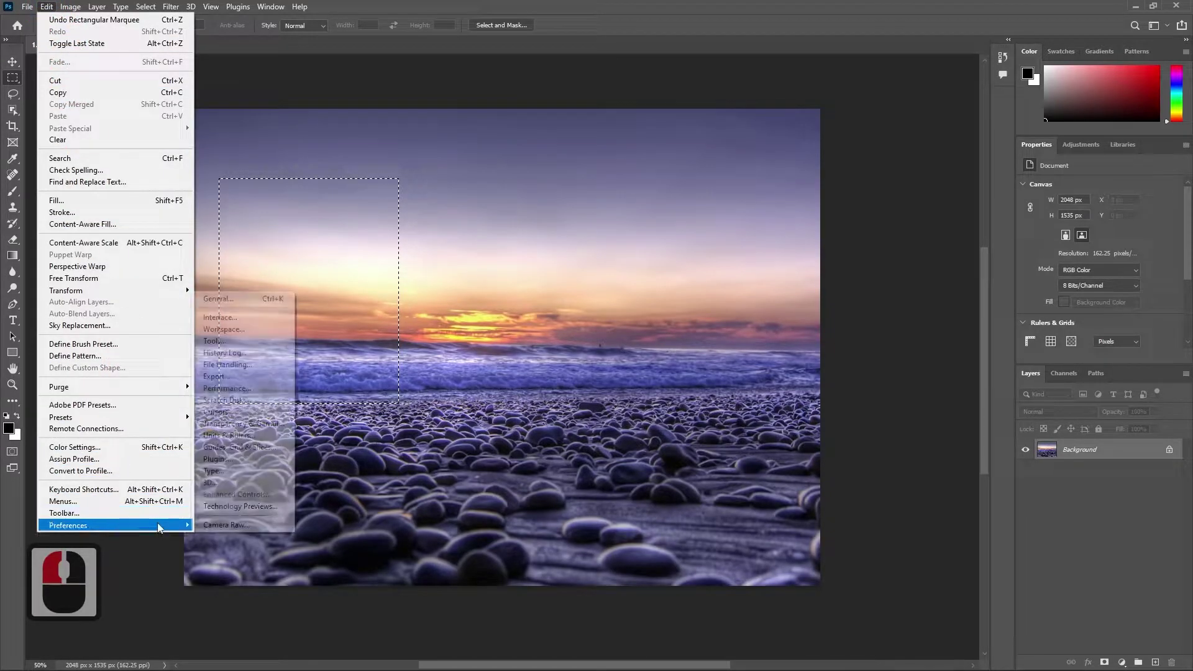
left_click(264, 342)
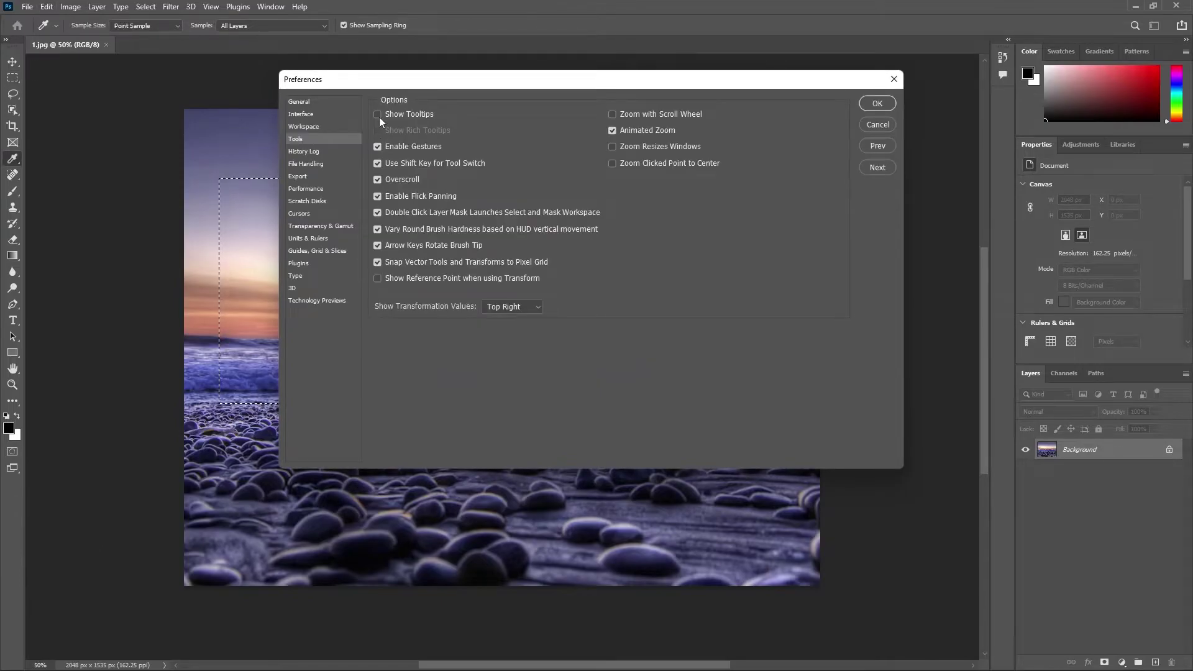
left_click(377, 115)
left_click(429, 128)
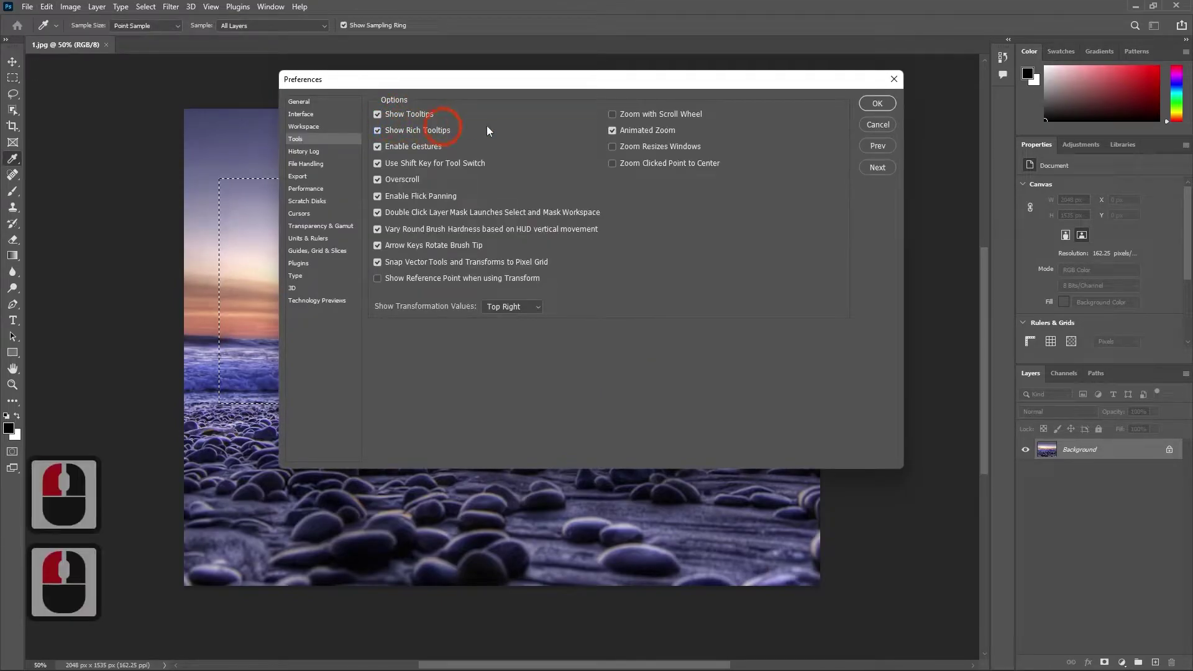
left_click(877, 103)
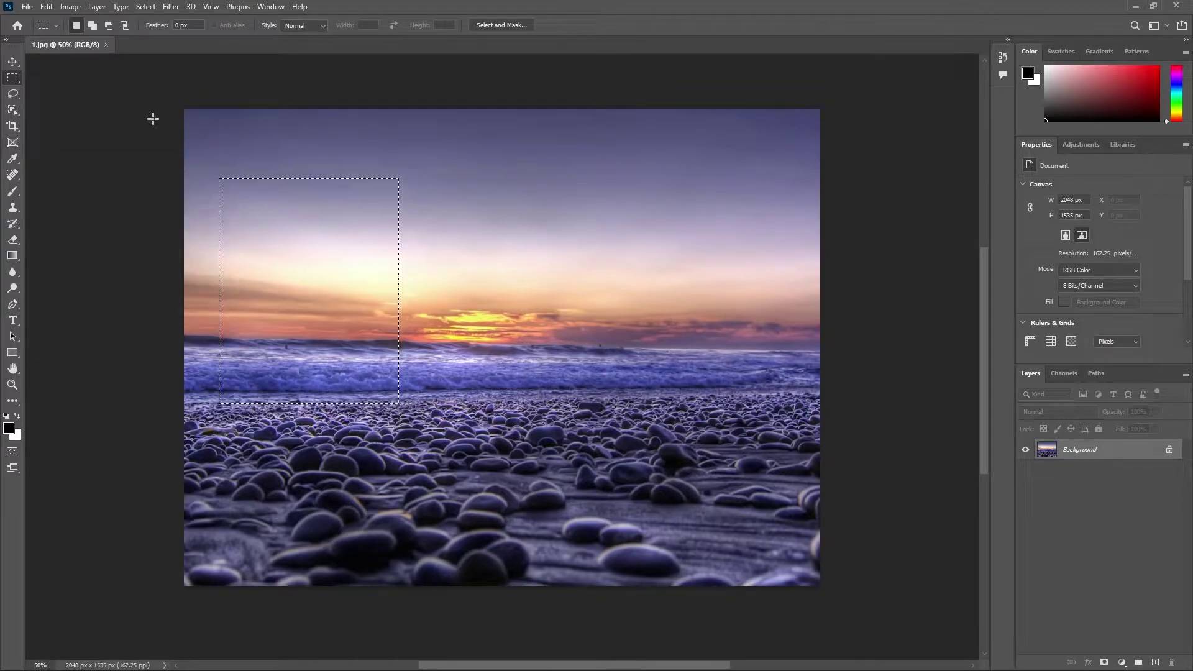
- Switch from the Crop Tool to the Perspective Crop Tool in the same tool group
left_click(13, 126)
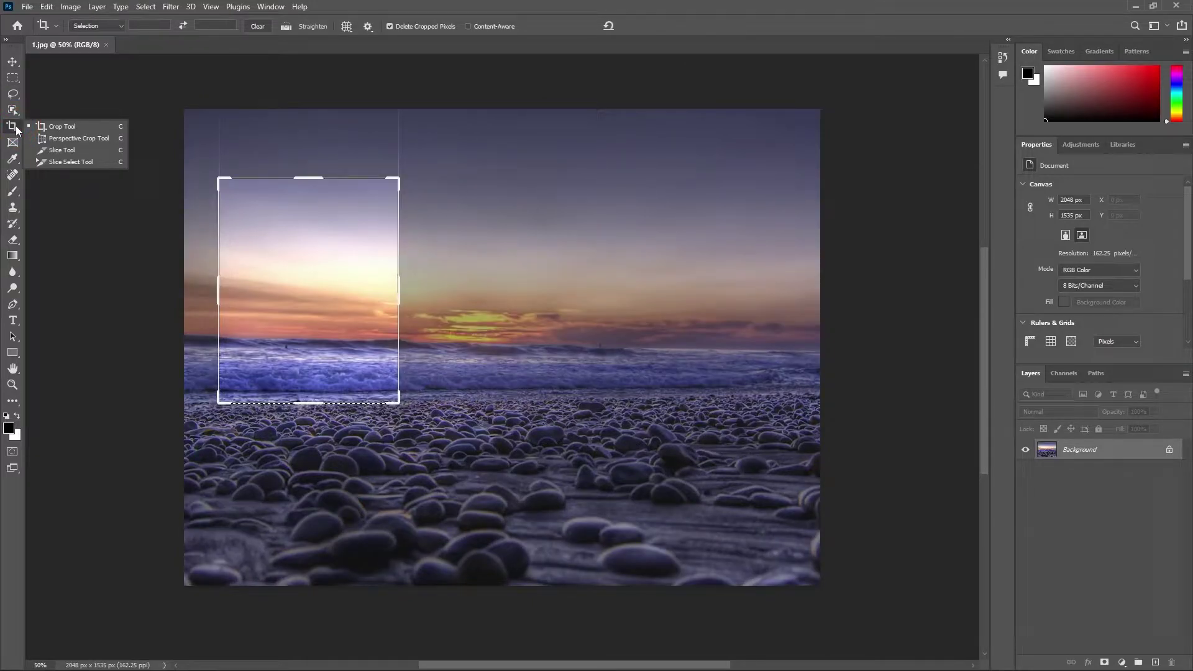
left_click(75, 140)
left_click(13, 129)
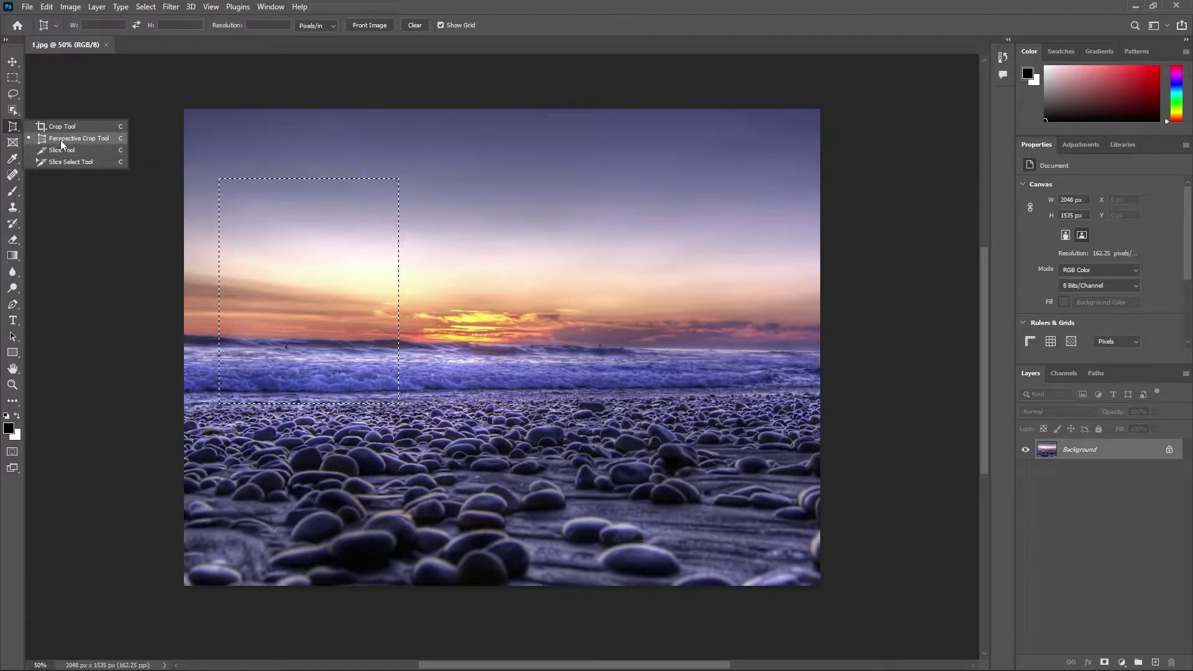
left_click(64, 138)
- Try tracing an outline across the upper sky with the Magnetic Lasso Tool and discard the unfinished path
left_click(13, 95)
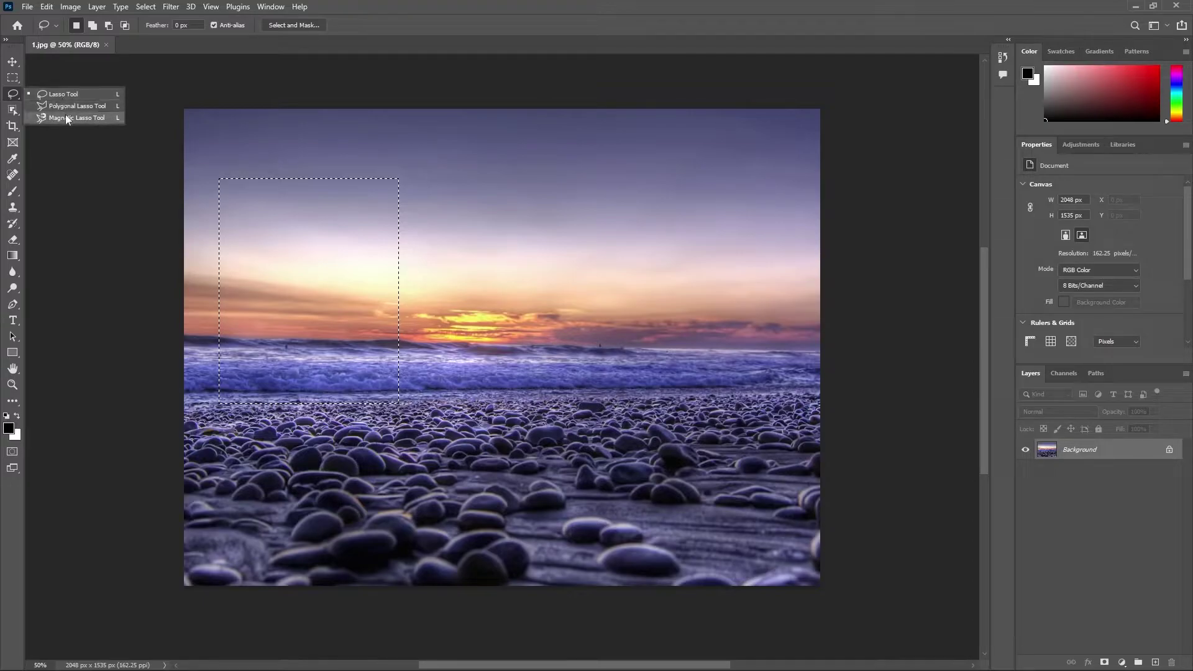
left_click(122, 116)
left_click_drag(97, 85, 146, 126)
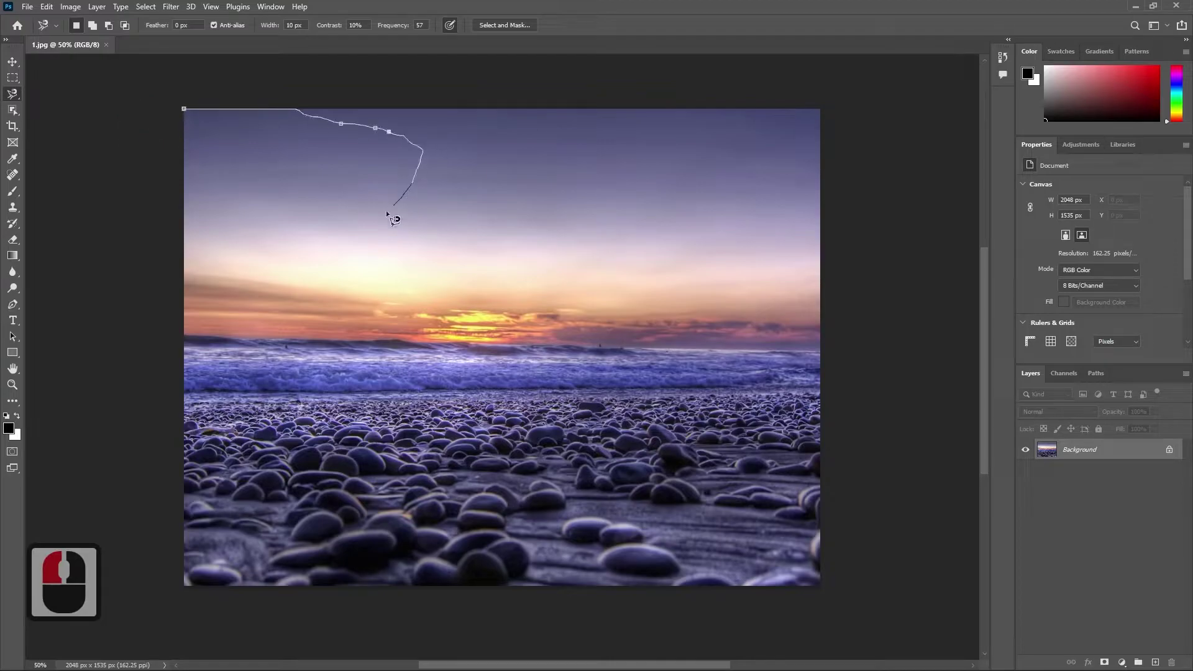
key("Escape")
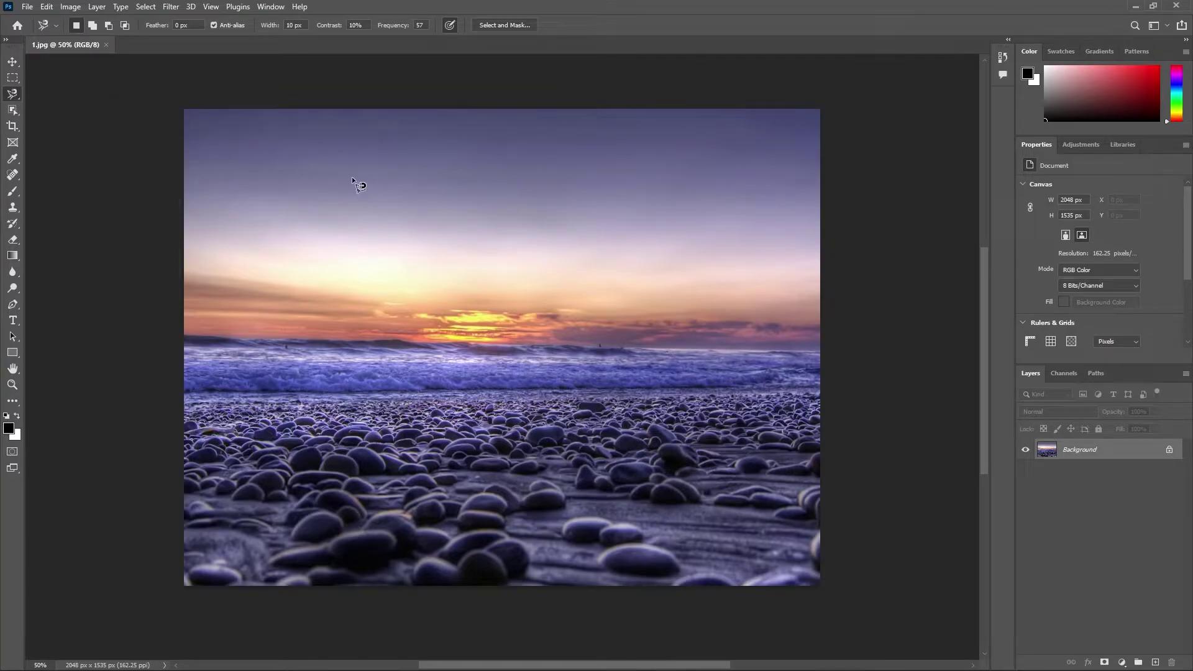
- Reactivate the Magnetic Lasso Tool by way of the Move tool and trace a closed four-sided selection in the sky
key("v")
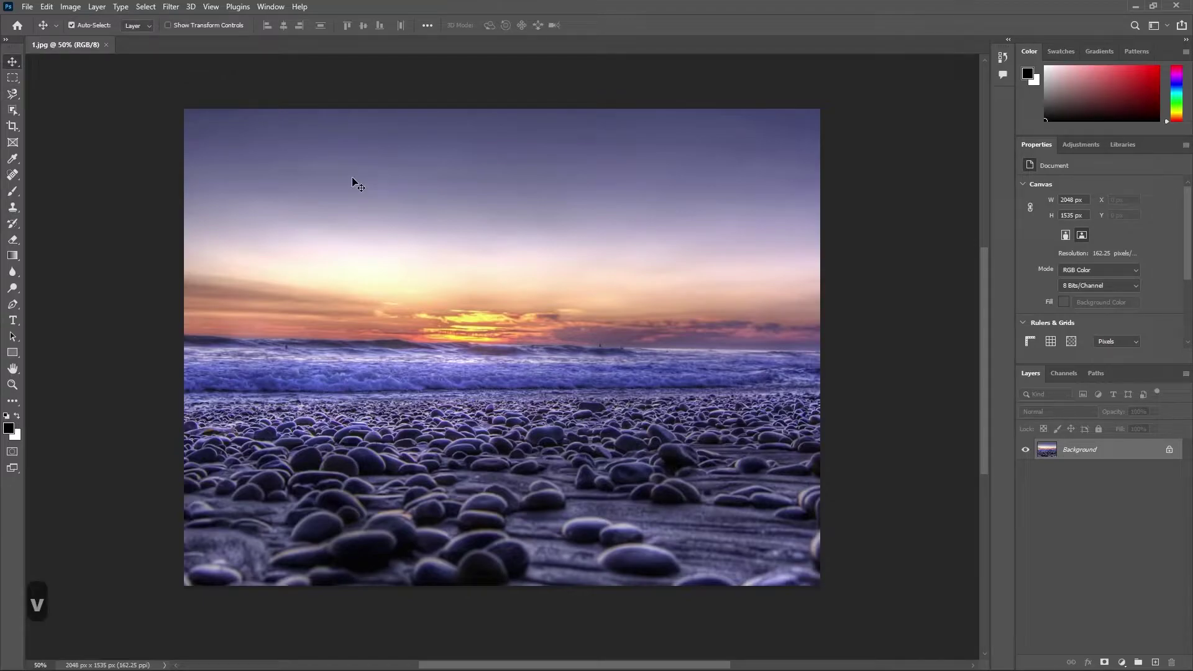
key("l")
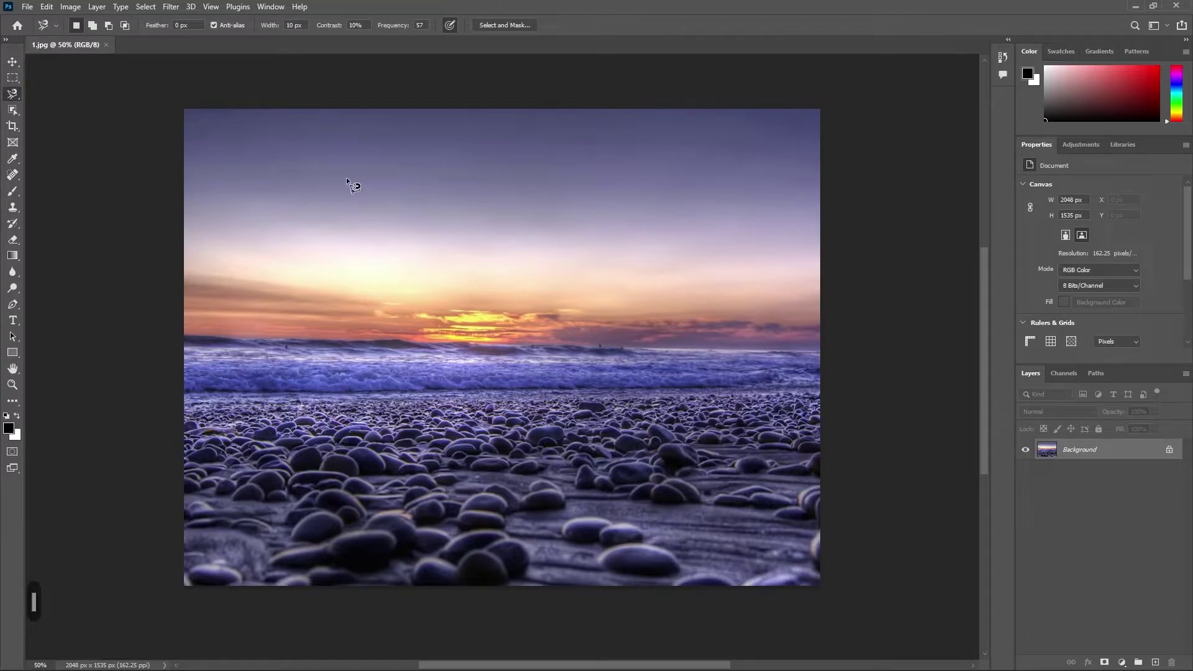
left_click(277, 210)
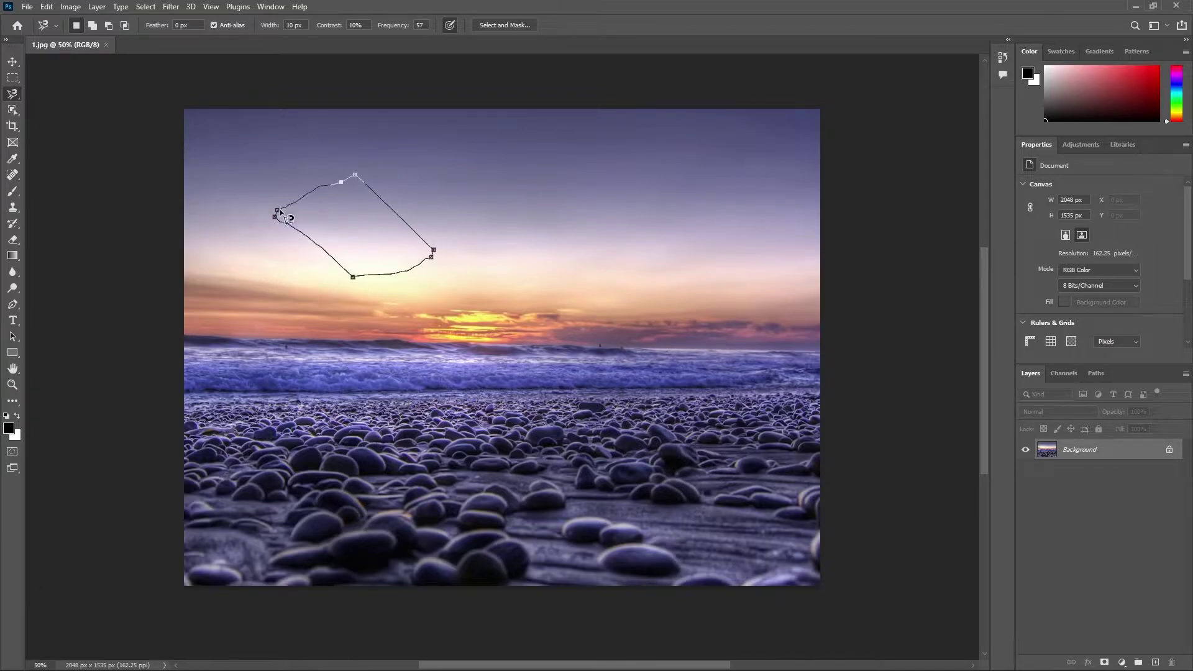
left_click(277, 212)
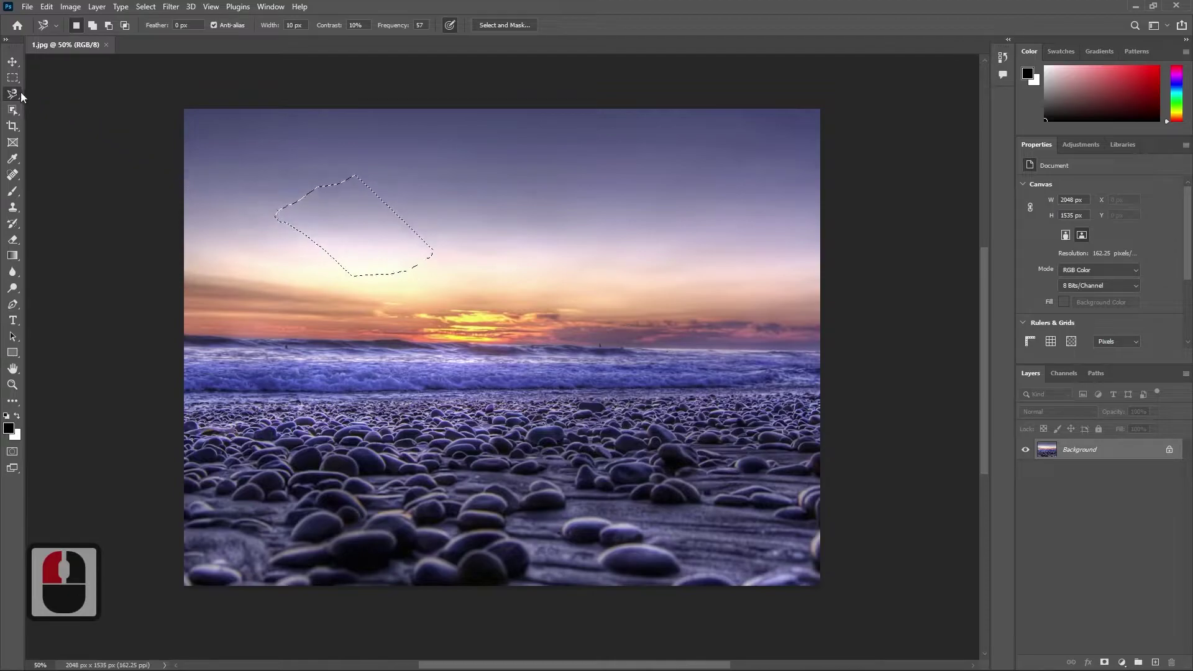
- Replace the selection with a thin diagonal freehand one across the sky using the Lasso Tool
left_click(13, 94)
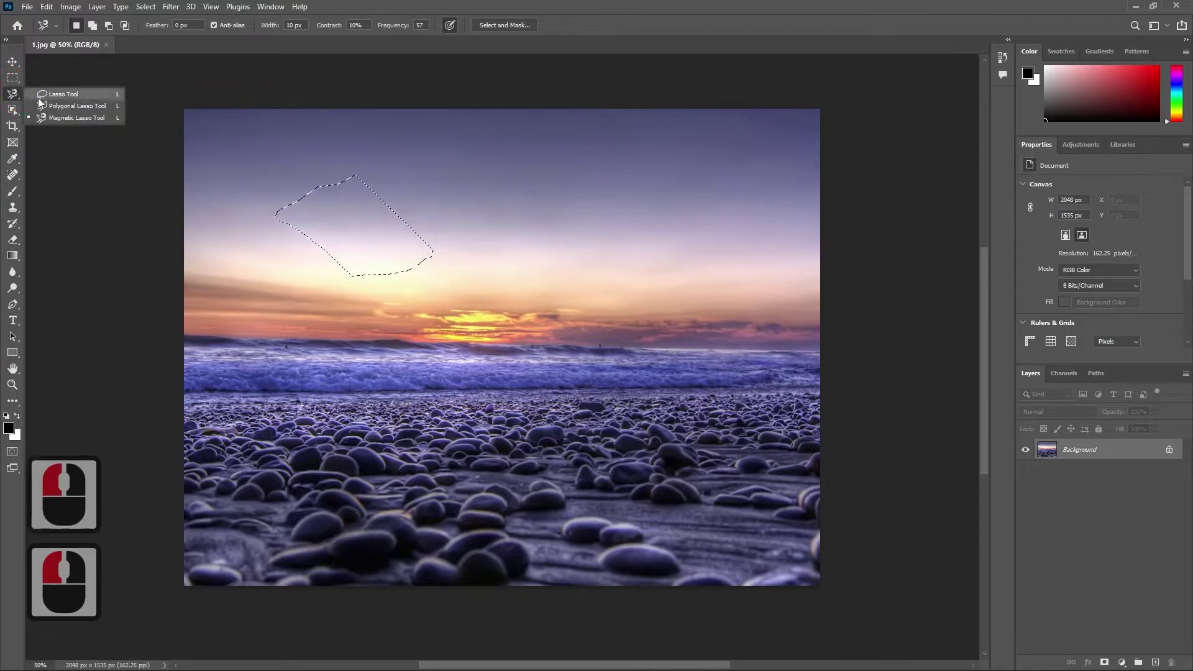
left_click(62, 93)
left_click_drag(218, 188, 359, 314)
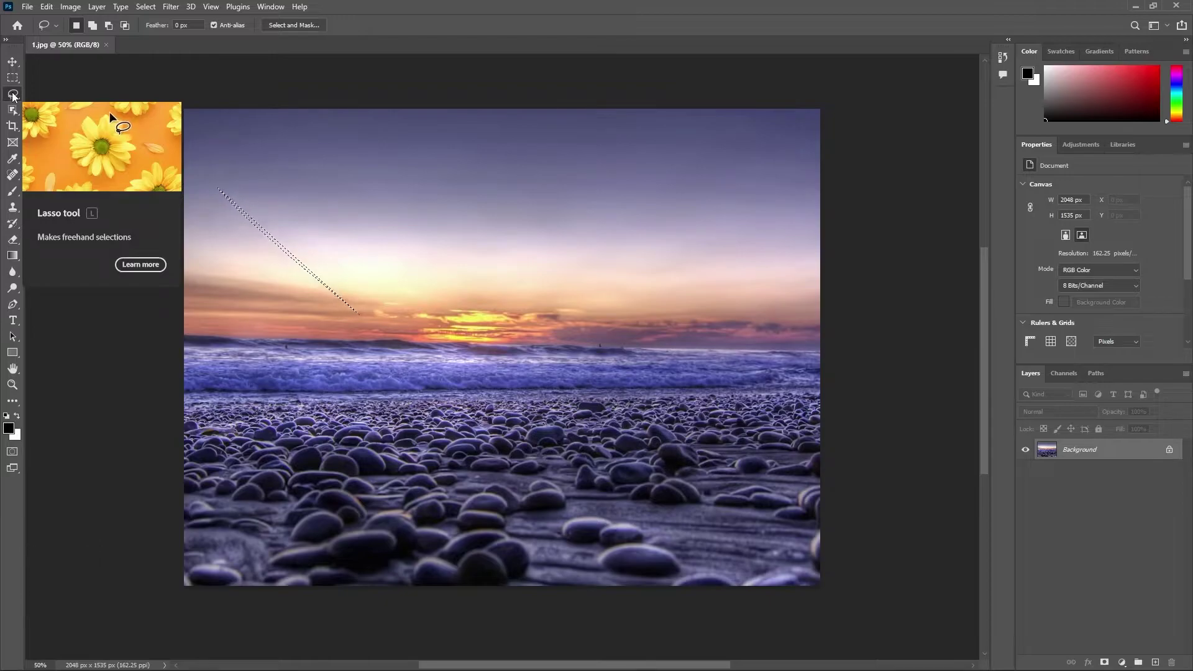
- Keep the Lasso Tool chosen in its group, switch to the Move tool and return to the Lasso Tool
left_click(13, 95)
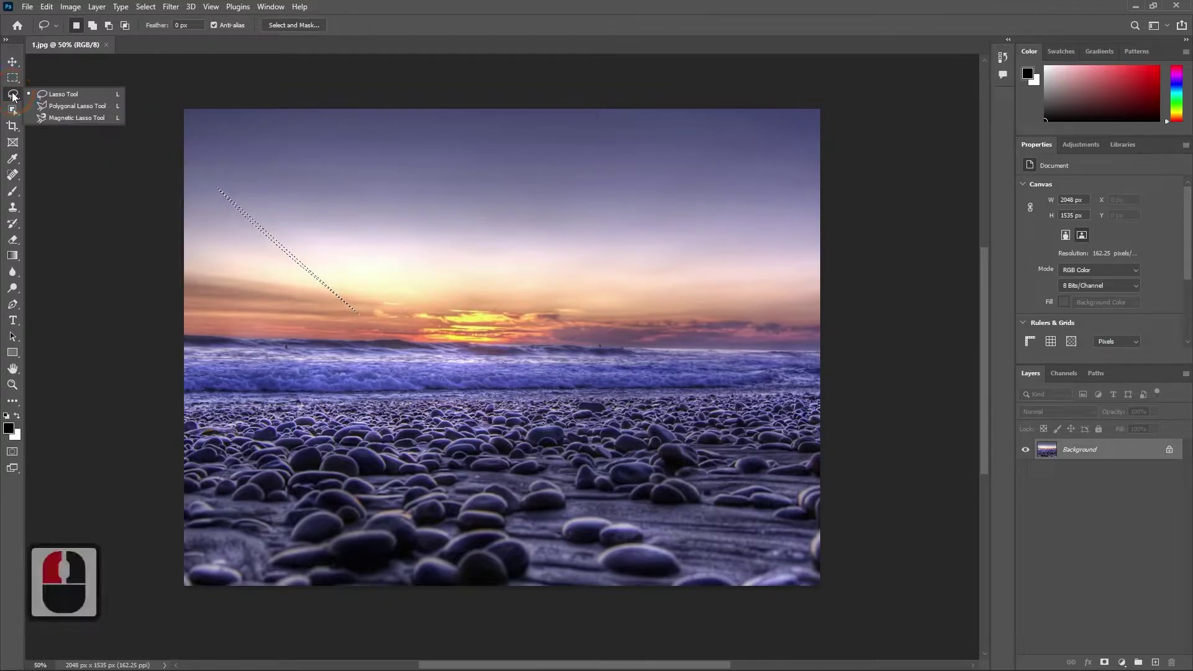
left_click(72, 96)
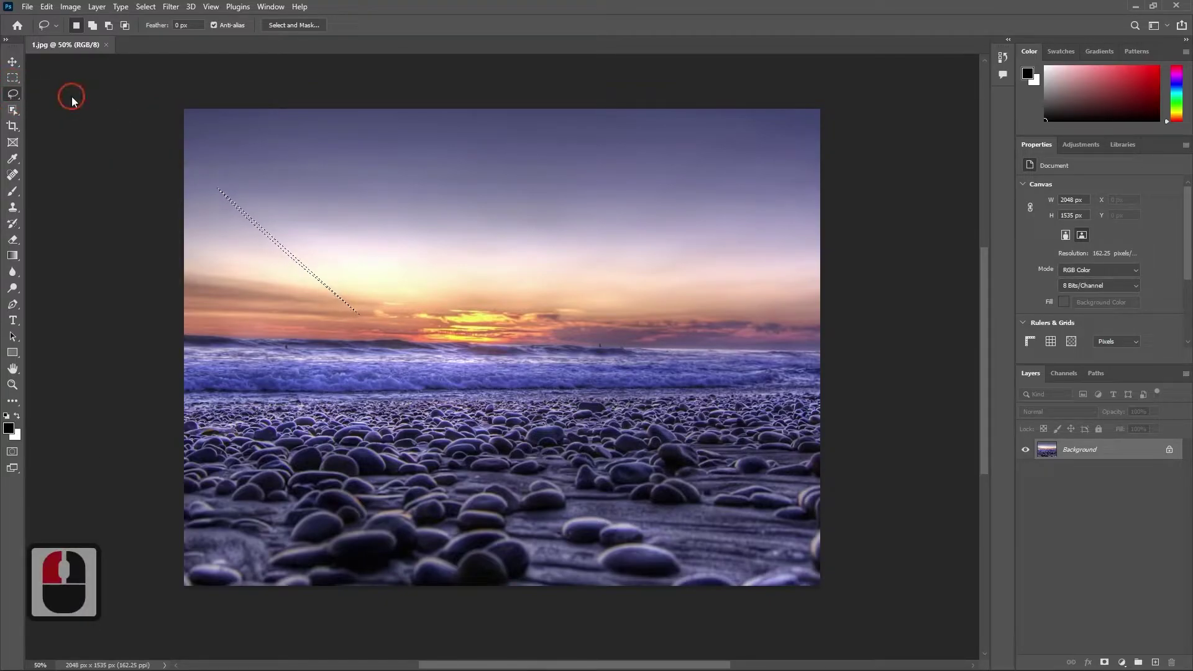
key("v")
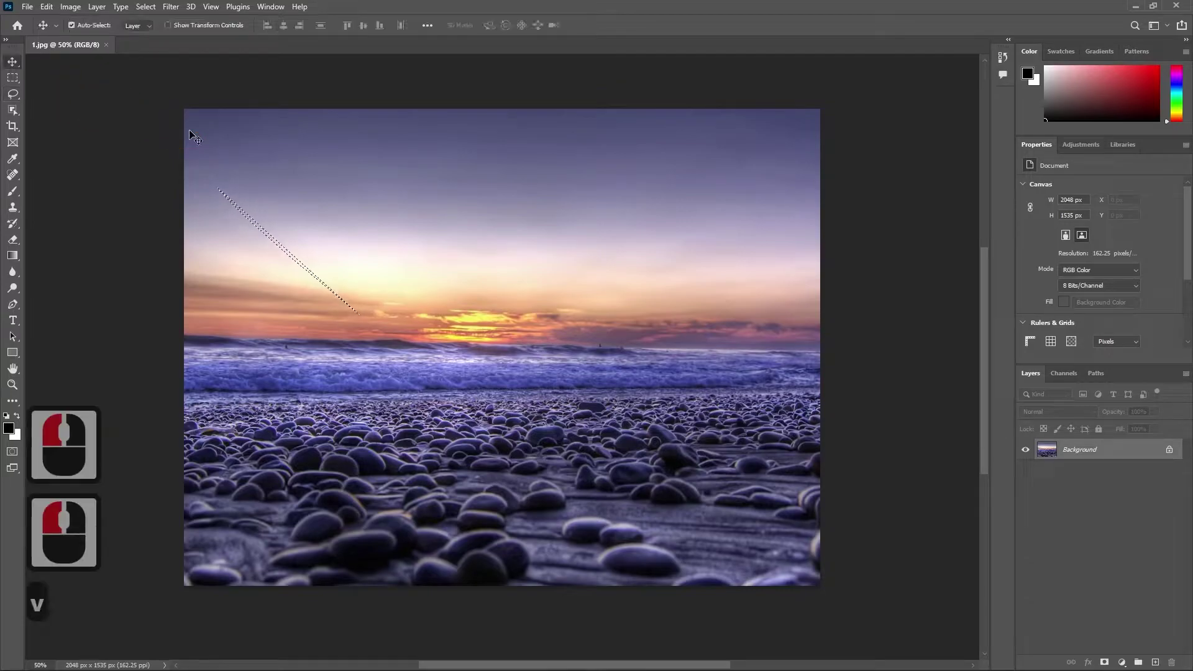
key("l")
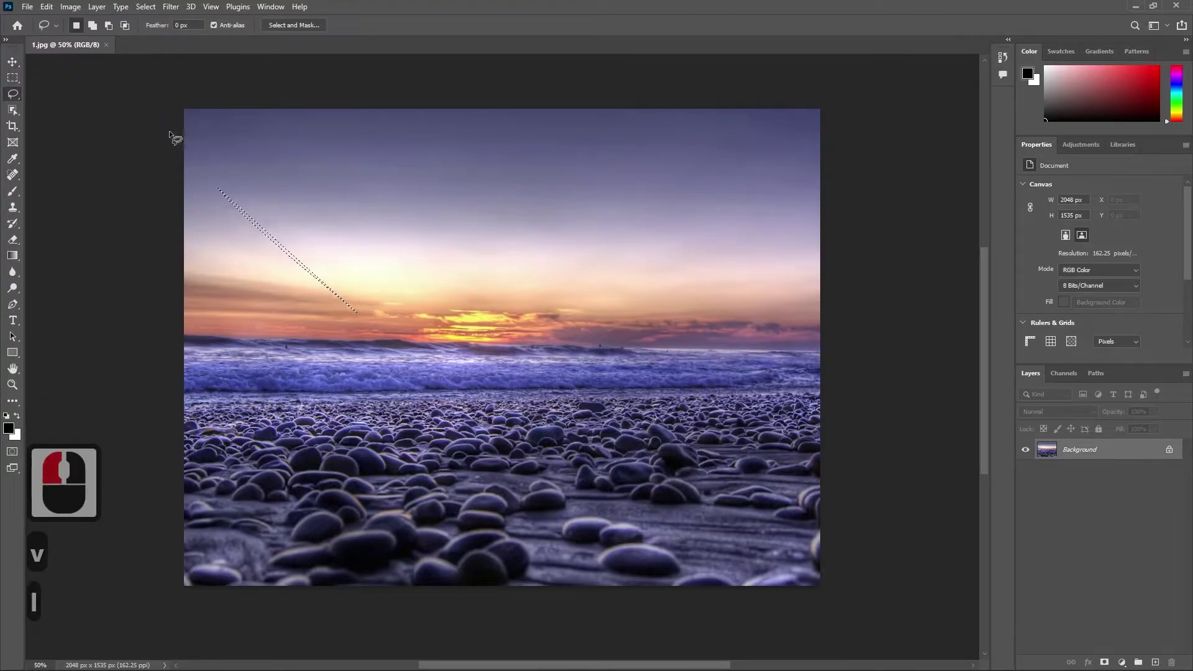
- Clear the diagonal selection from the image with the Lasso Tool
left_click_drag(11, 96, 50, 98)
left_click(218, 137)
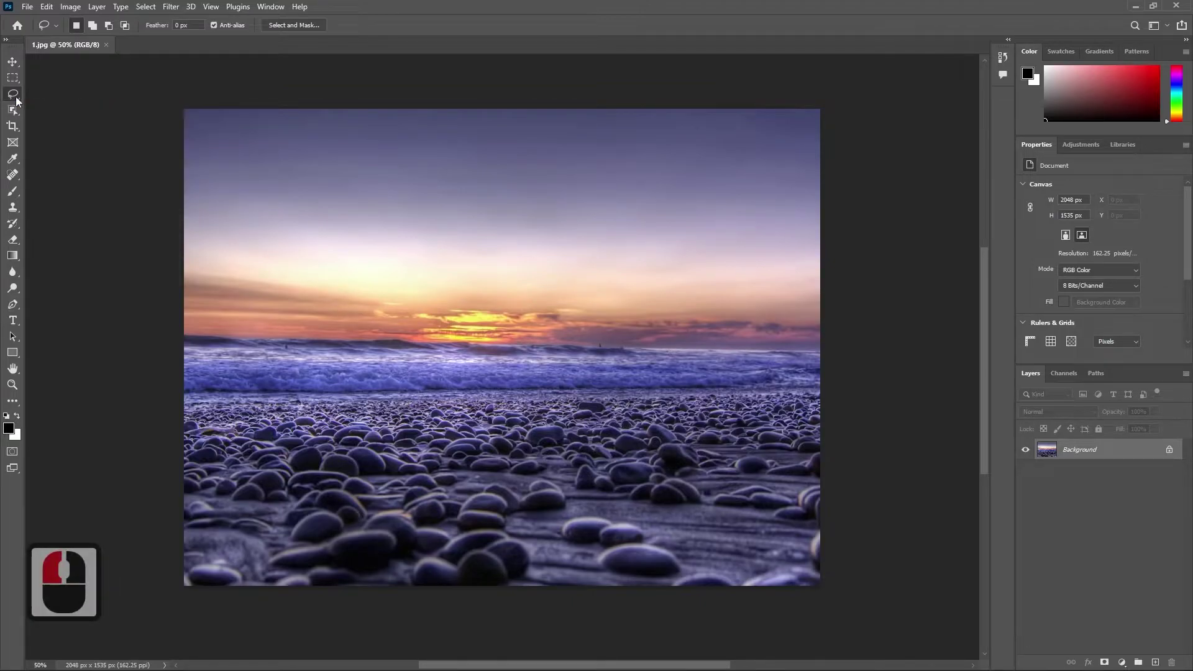
left_click(217, 145)
- Cycle through the Polygonal, Magnetic and standard Lasso tools, stopping at the Magnetic Lasso Tool
key("l")
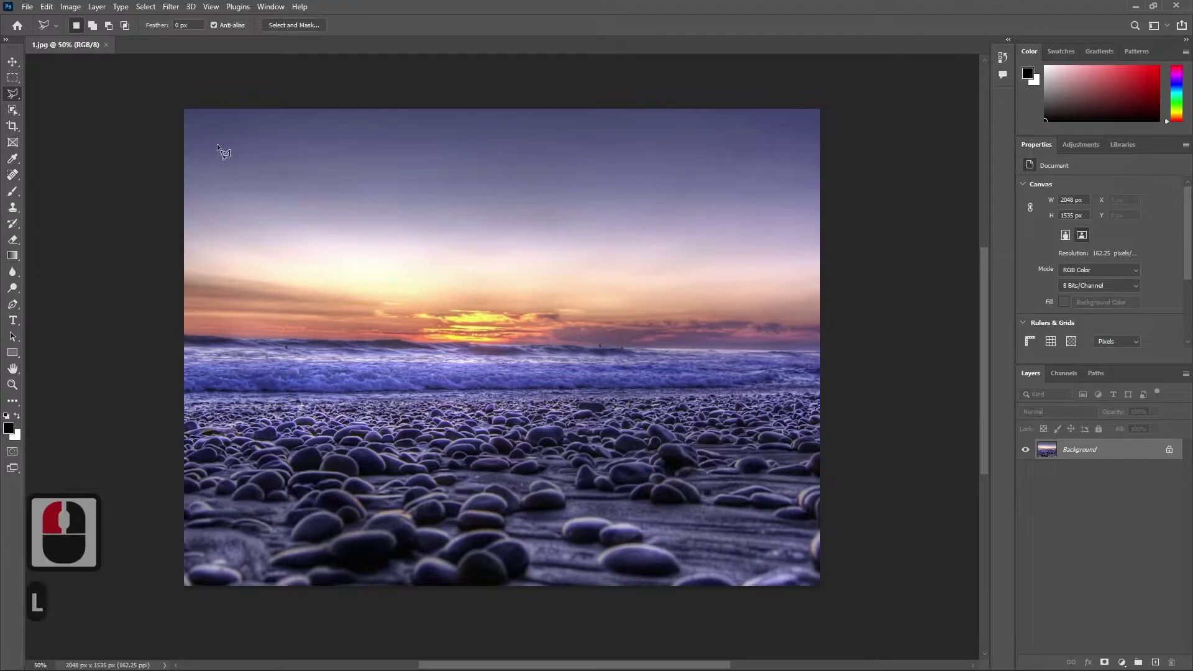
key("l")
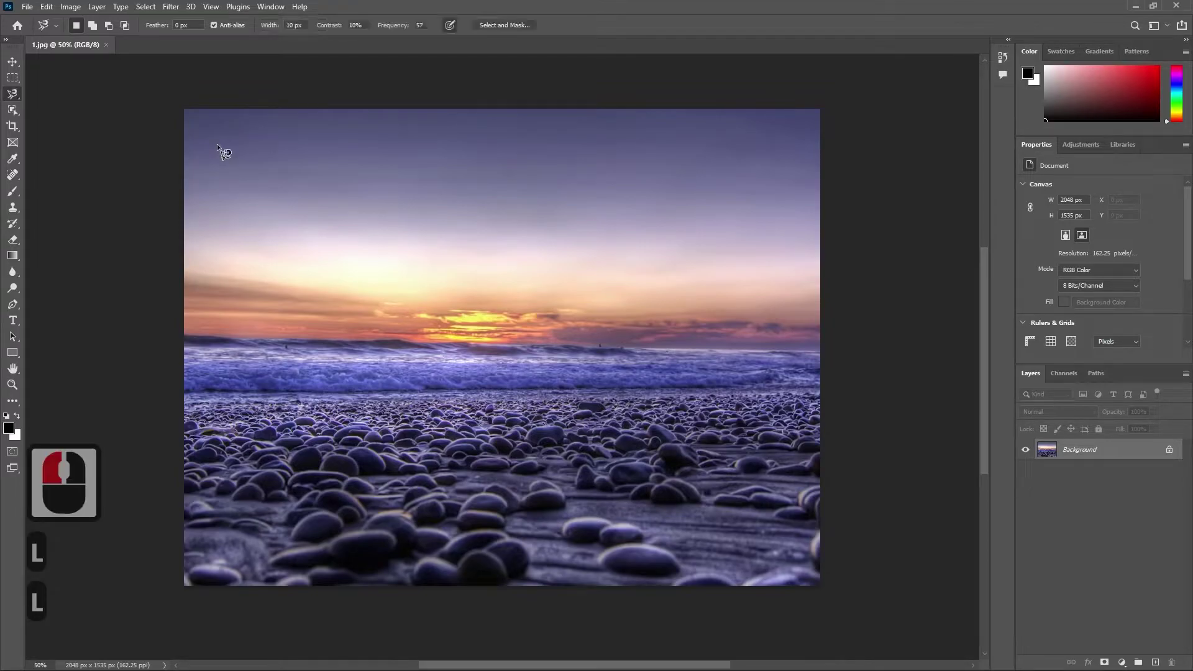
key("l")
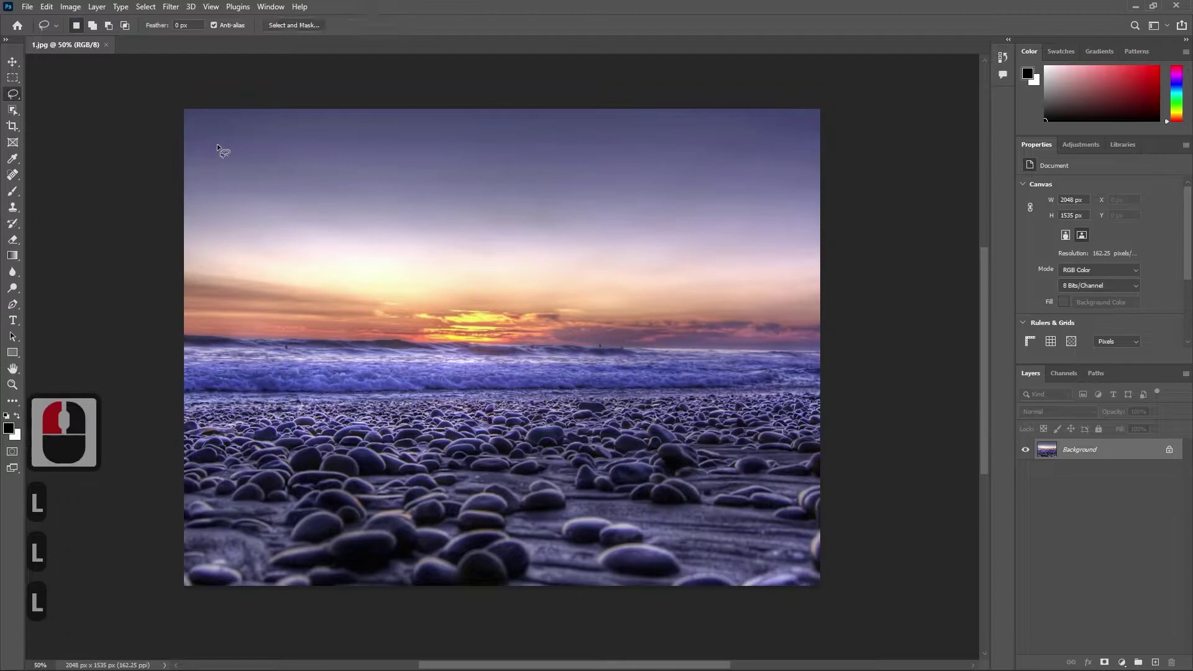
key("l")
key("l")
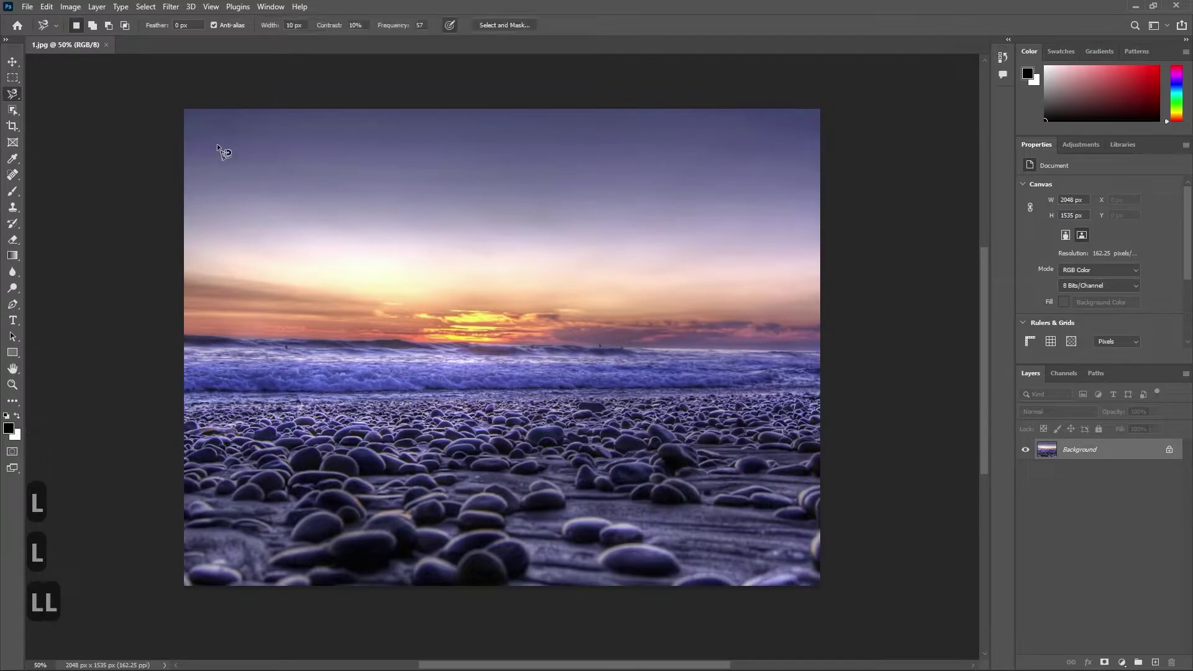
- Switch to the standard Lasso Tool and turn off Use Shift Key for Tool Switch in the Tools preferences
key("l")
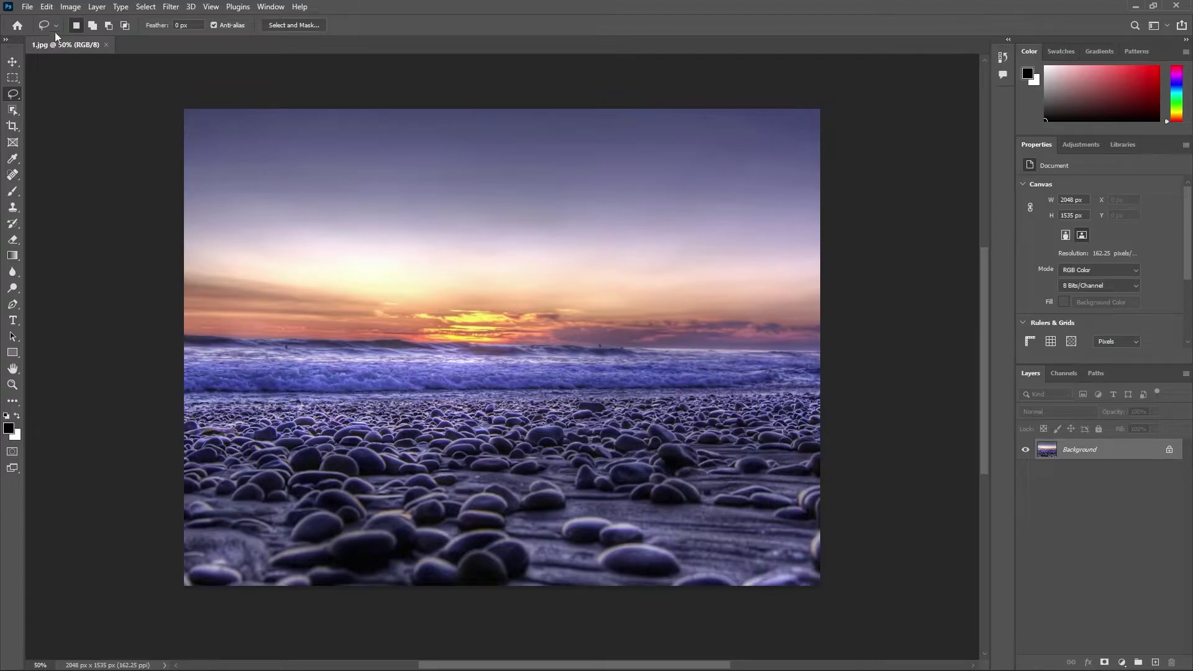
left_click(31, 10)
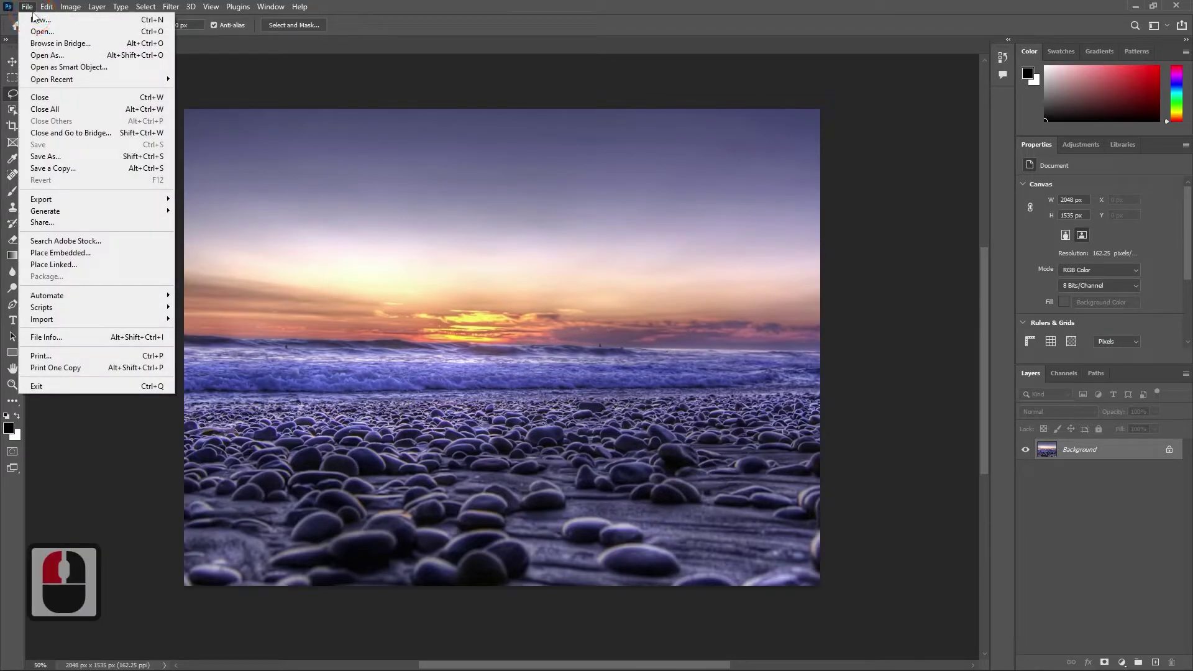
mouse_move(50, 6)
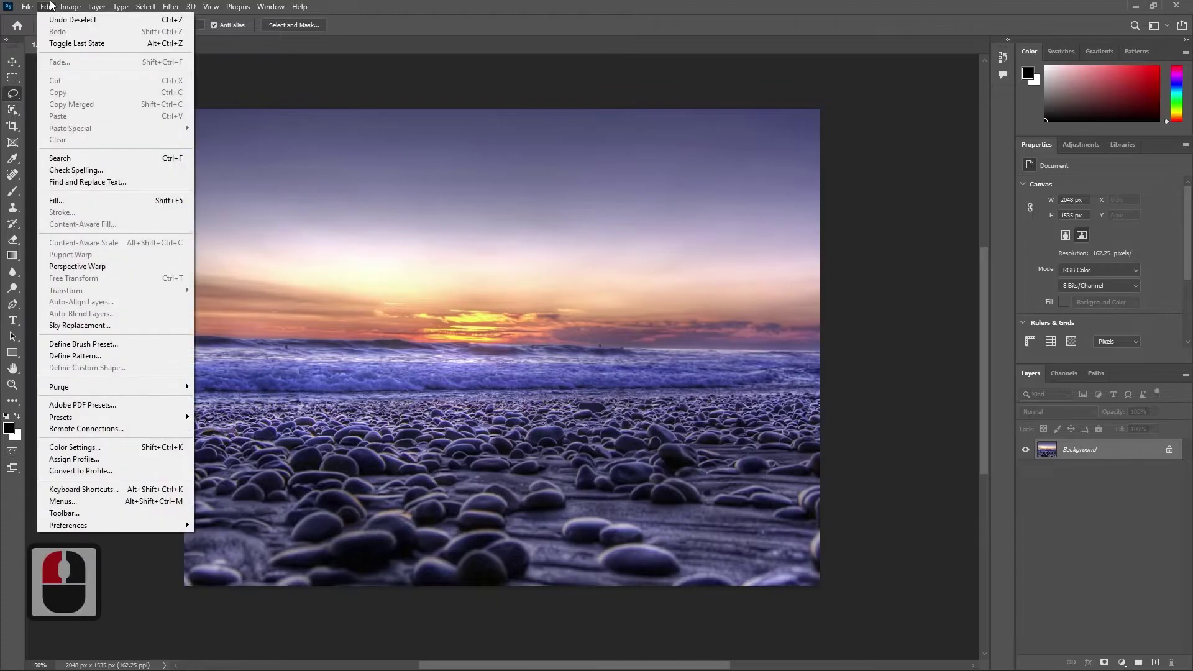
mouse_move(136, 524)
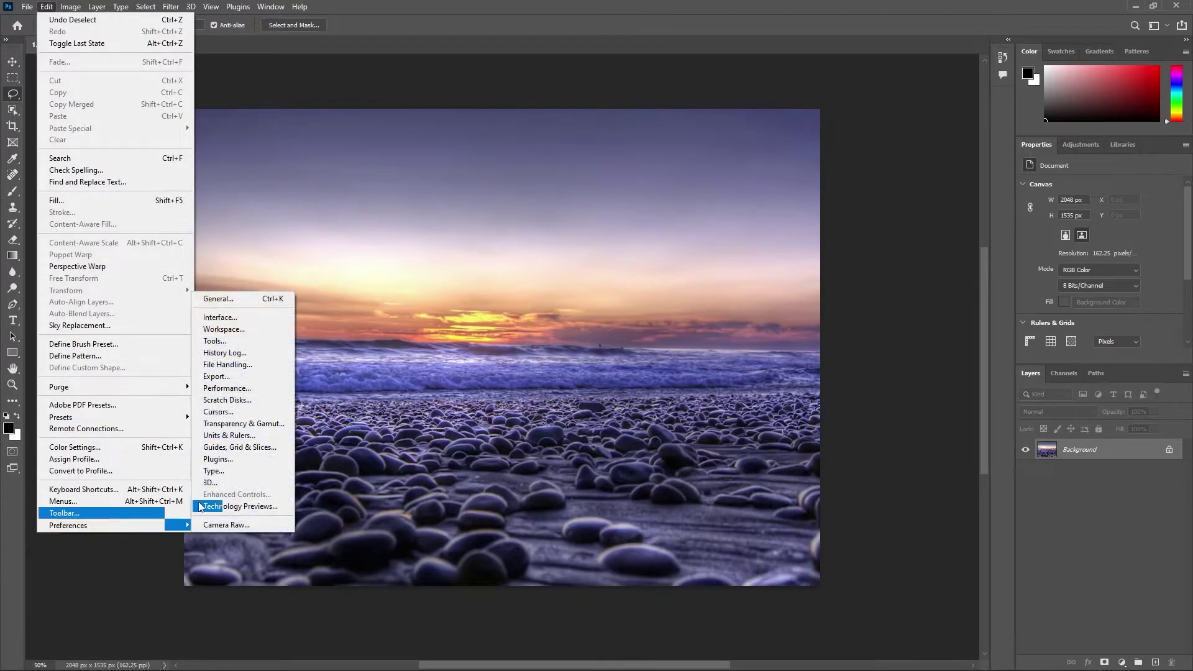
left_click(218, 343)
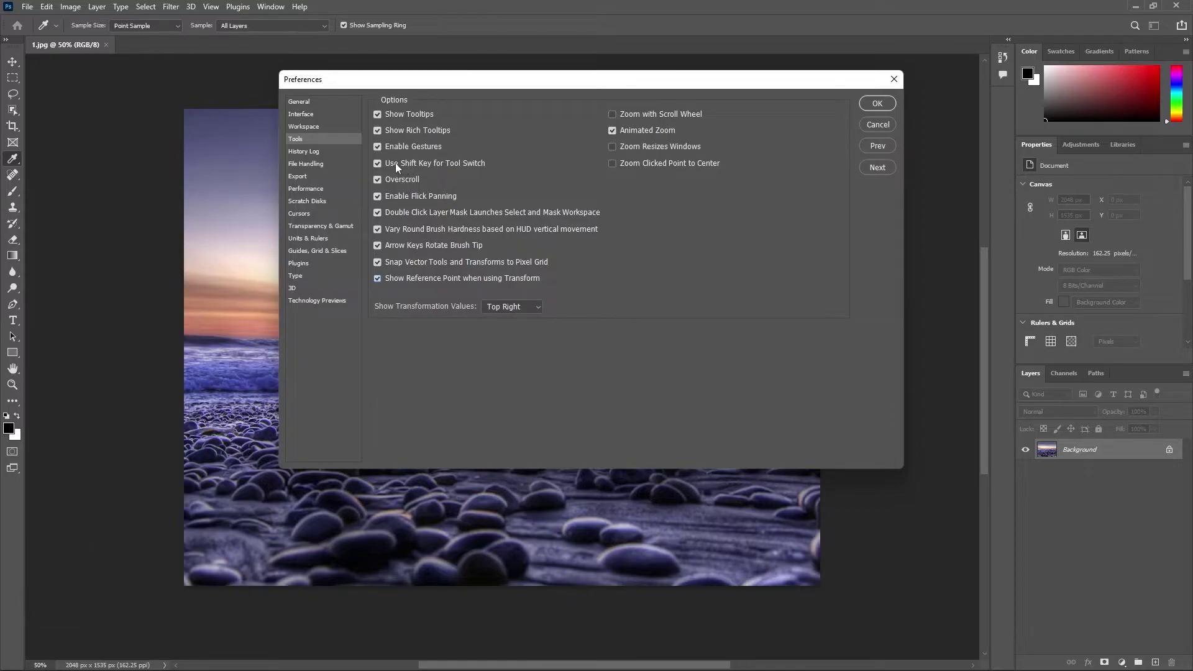
left_click(475, 161)
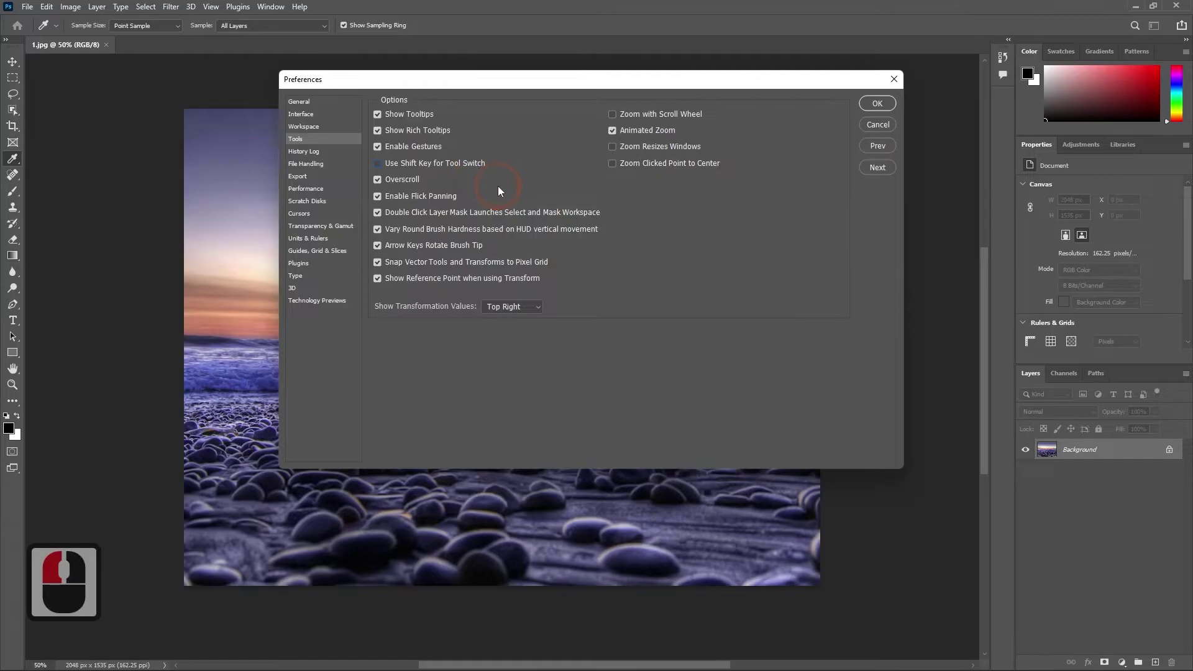
left_click(877, 103)
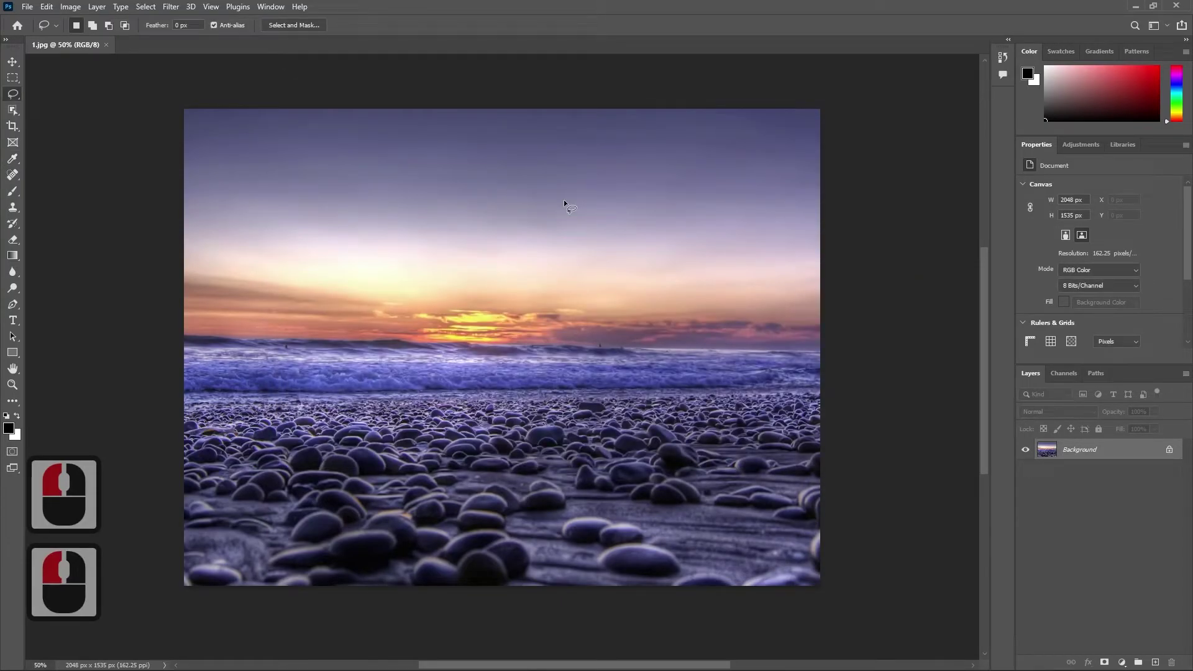
- Cycle through the Polygonal and Magnetic Lasso tools back to the Lasso Tool and draw a rounded freehand selection over the sunset sky
key("l")
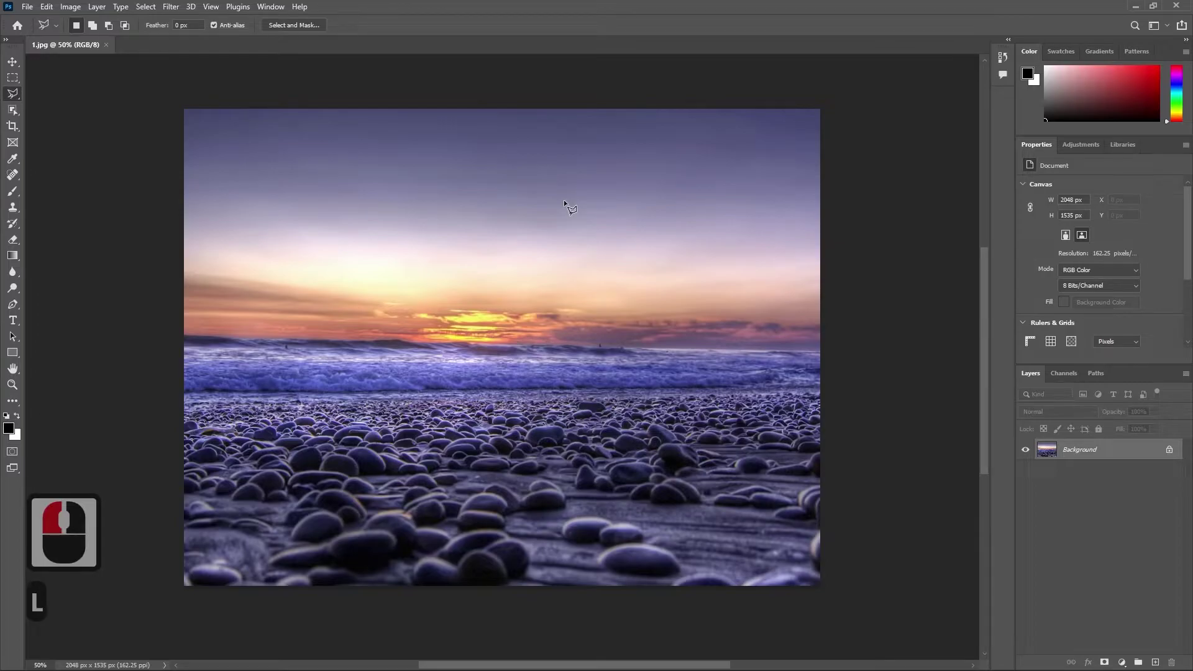
key("shift+l")
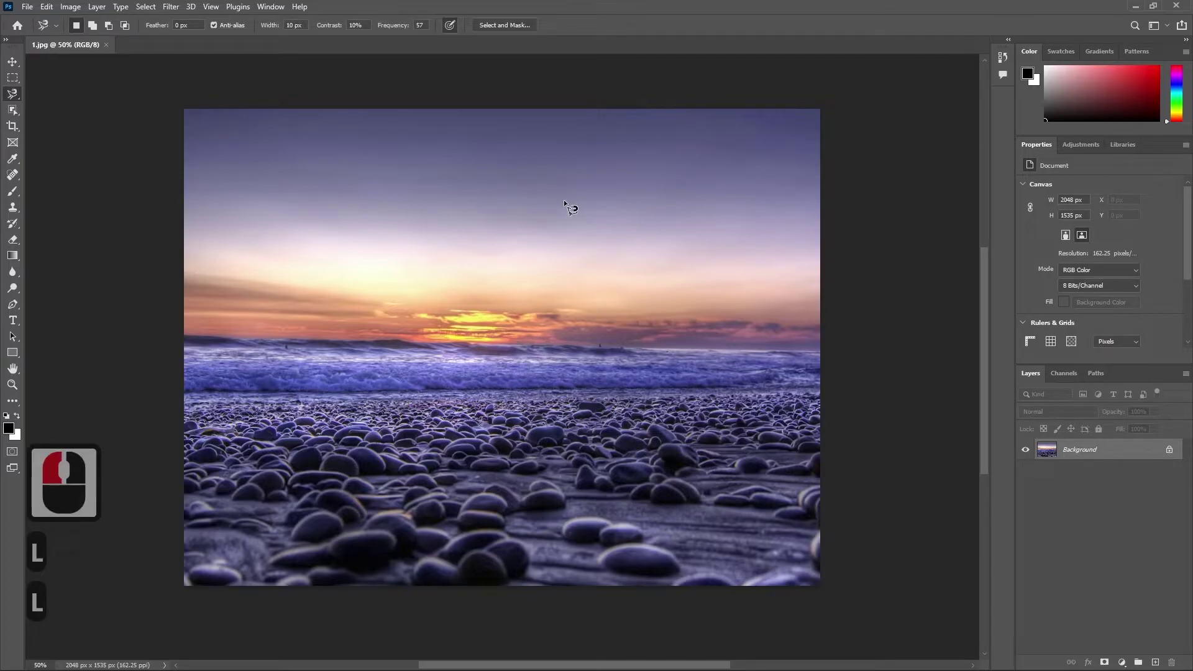
key("shift+l")
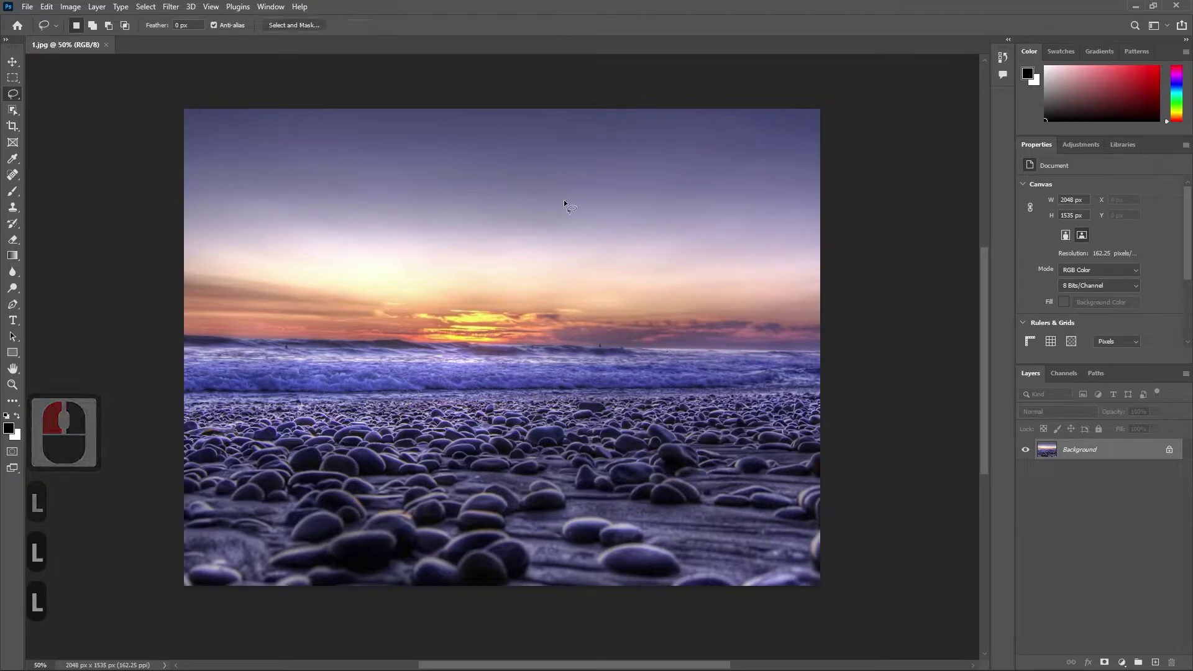
mouse_move(565, 199)
left_mouse_down()
mouse_move(565, 227)
mouse_move(425, 328)
mouse_move(308, 225)
mouse_move(602, 196)
left_mouse_up()
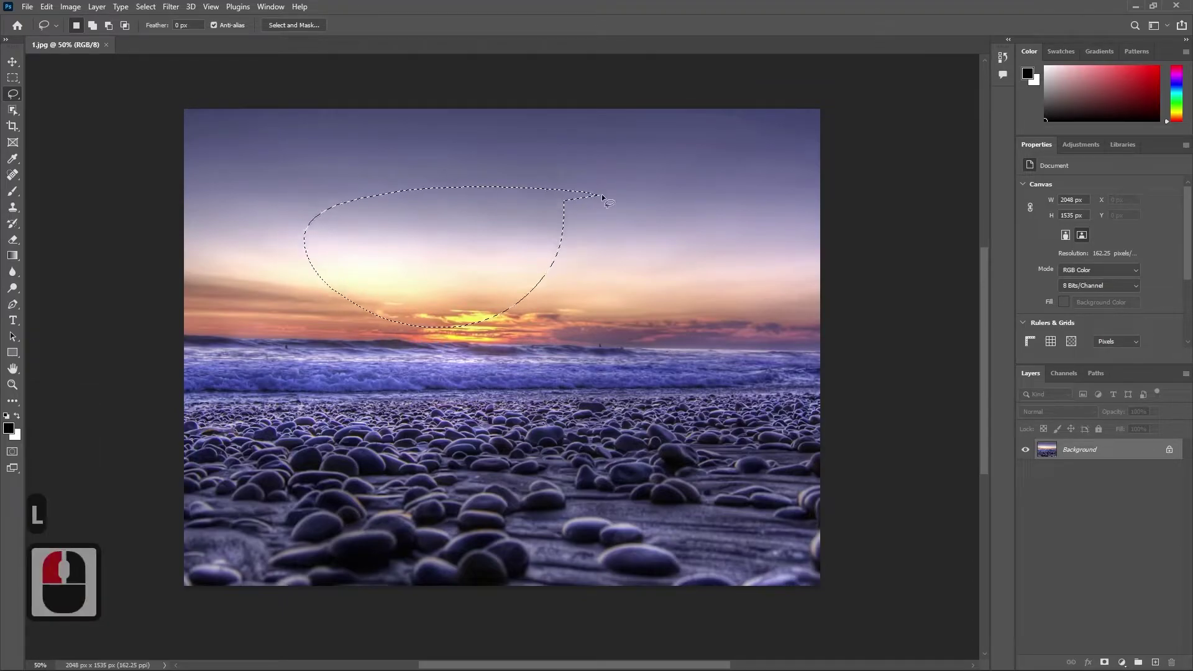
- Switch to the Move tool, return to the lasso group and cycle its tools, stopping at the Magnetic Lasso Tool
key("v")
key("l")
key("l")
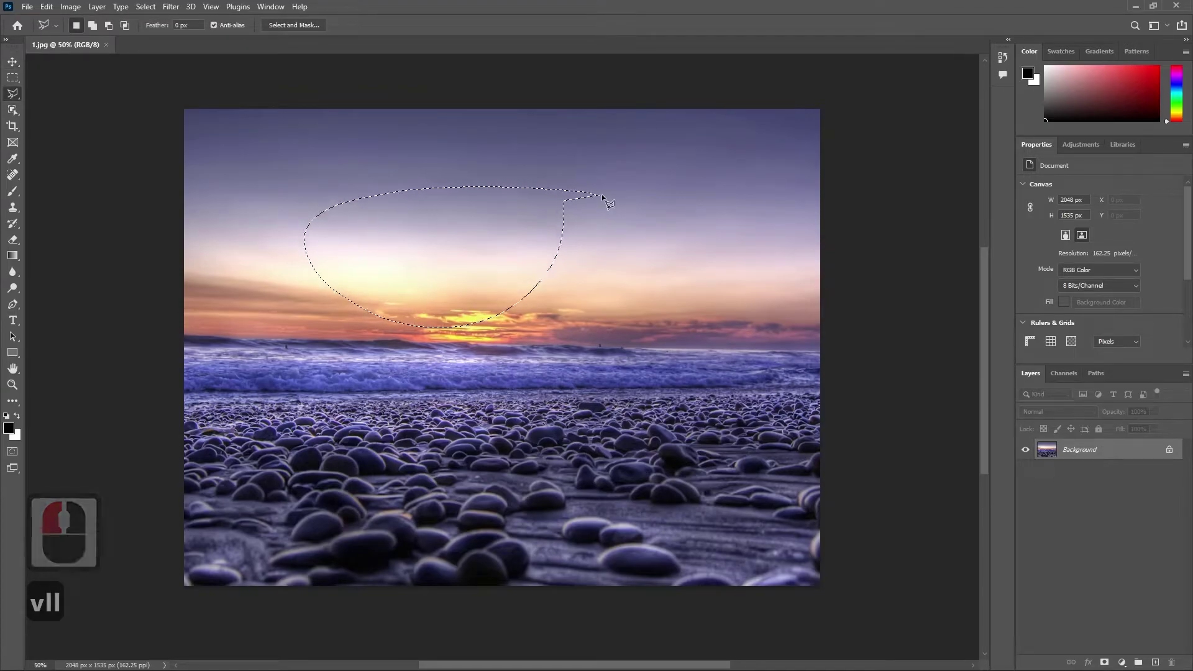
key("l")
key("l")
key("l")
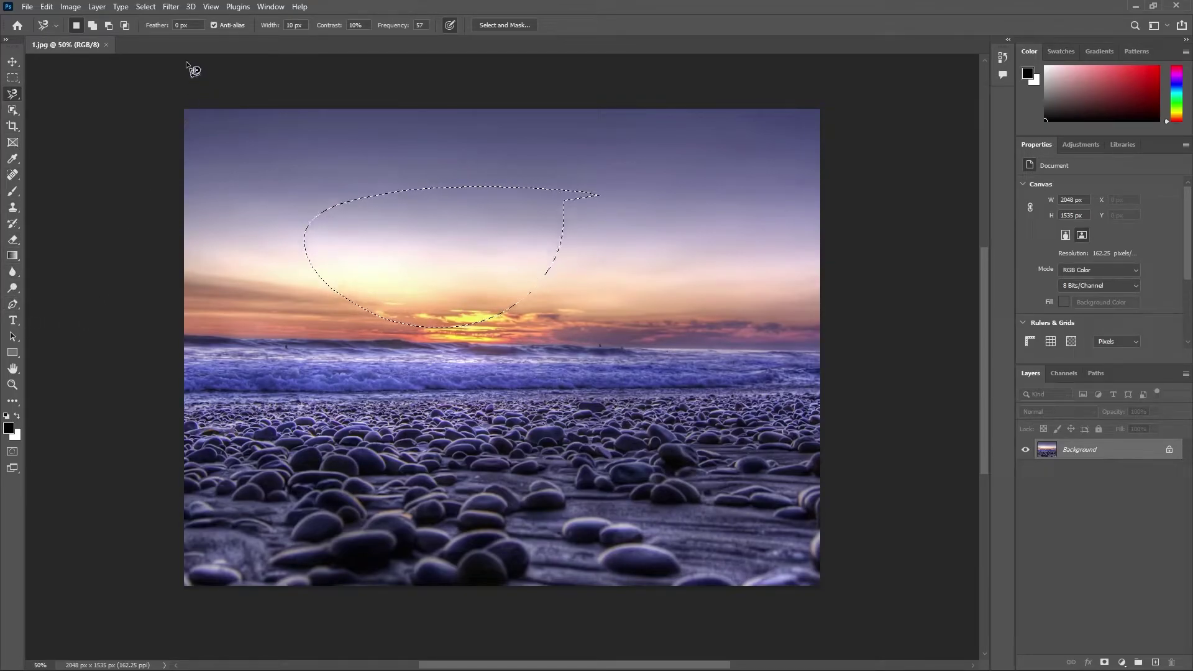
- Open the toolbar customization, move the Magnetic Lasso Tool to Extra Tools and return it to the lasso group
left_click(47, 7)
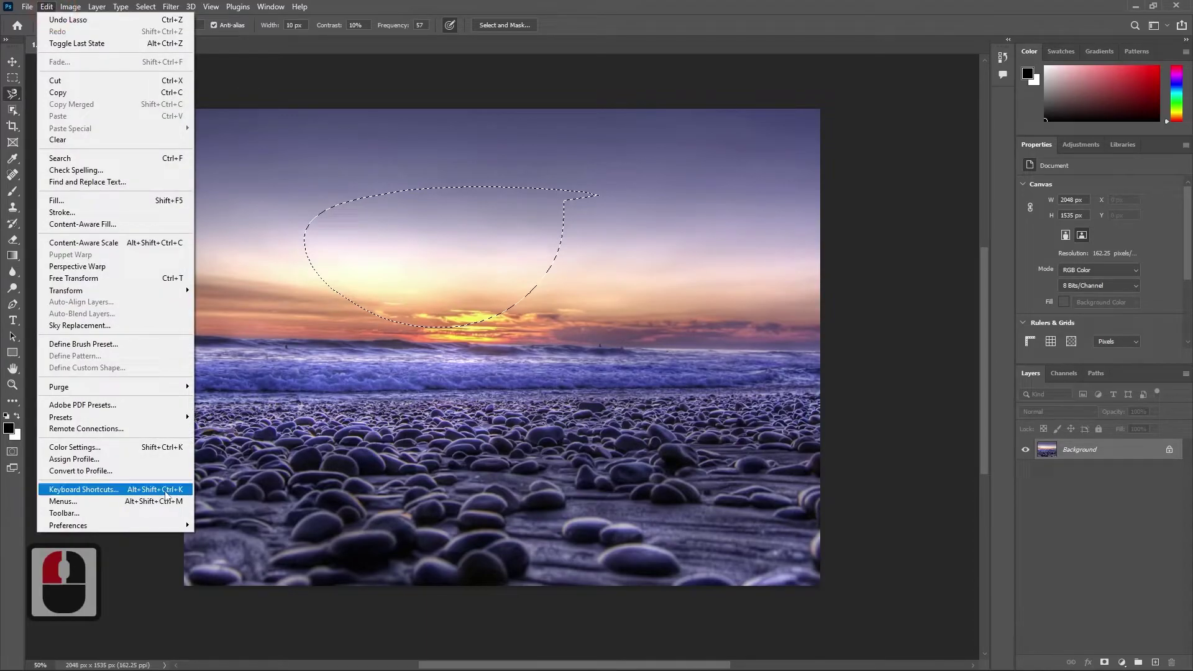
left_click(70, 517)
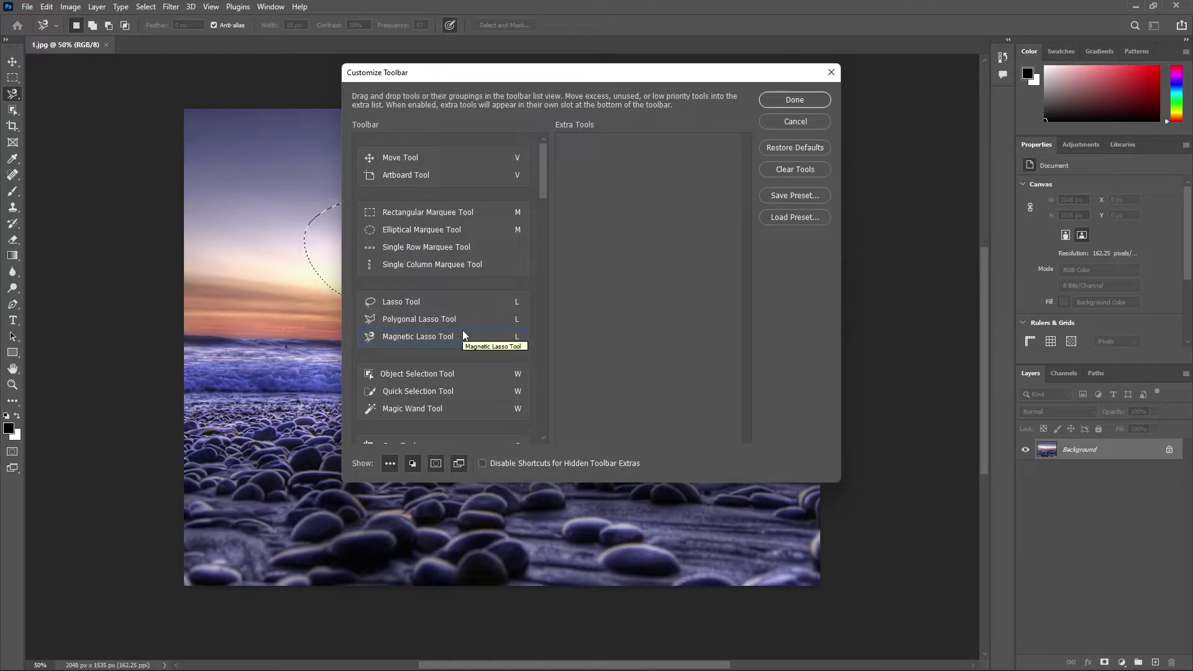
mouse_move(464, 332)
left_mouse_down()
mouse_move(565, 339)
mouse_move(621, 287)
left_mouse_up()
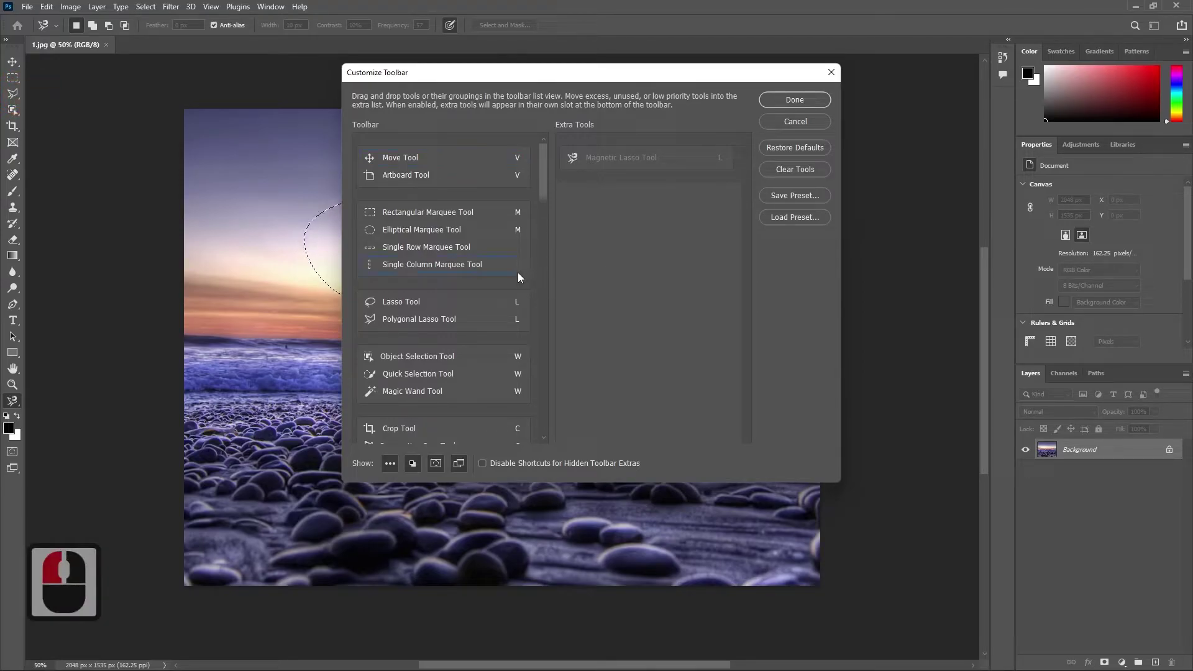
mouse_move(628, 158)
left_mouse_down()
mouse_move(602, 208)
mouse_move(434, 335)
mouse_move(432, 324)
left_mouse_up()
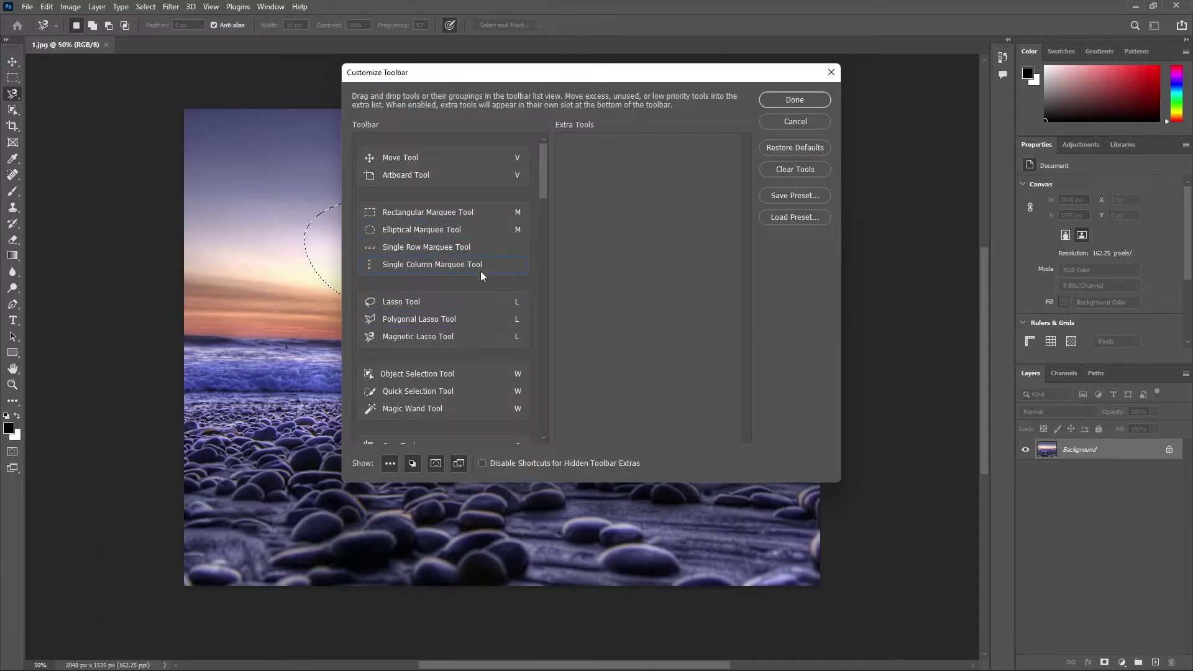
- Move the Slice Tool and the Slice Select Tool from the crop group to Extra Tools
scroll(406, 321, "down", 2)
scroll(402, 330, "down", 8)
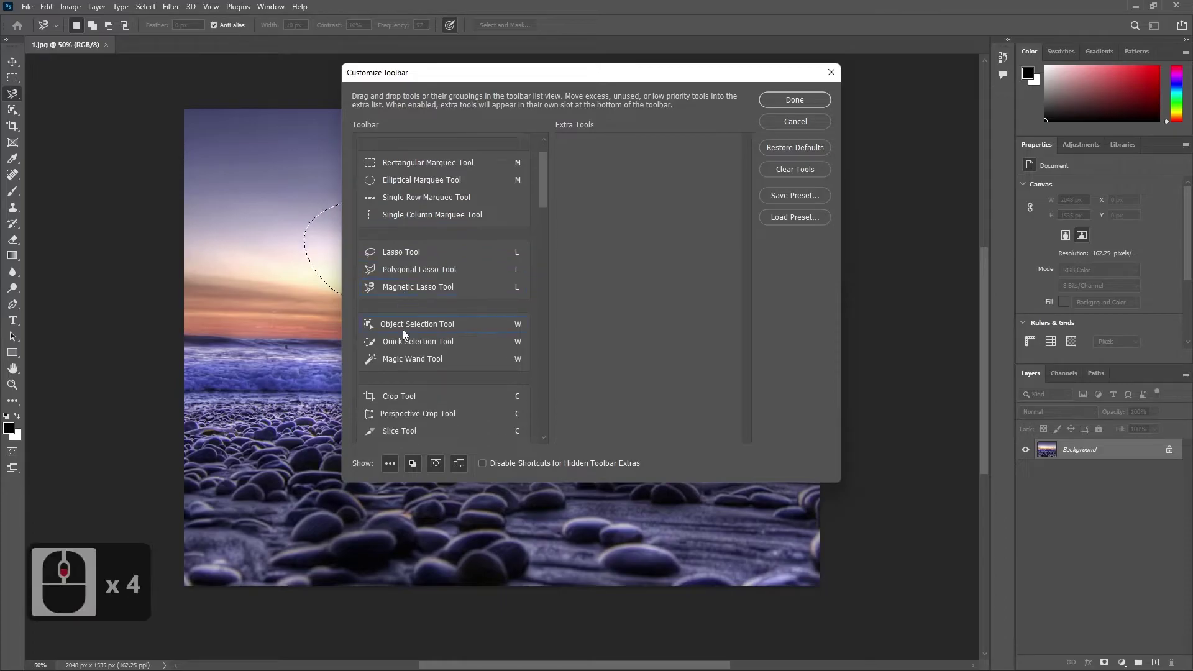
left_click_drag(409, 356, 659, 329)
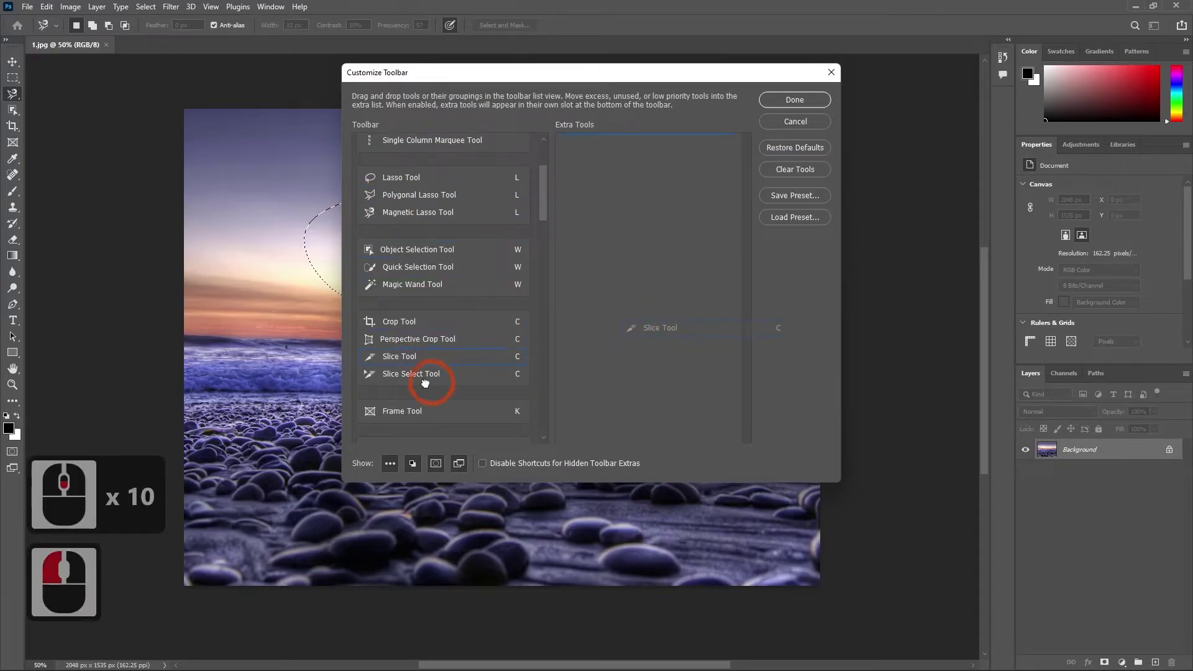
left_click_drag(420, 358, 636, 264)
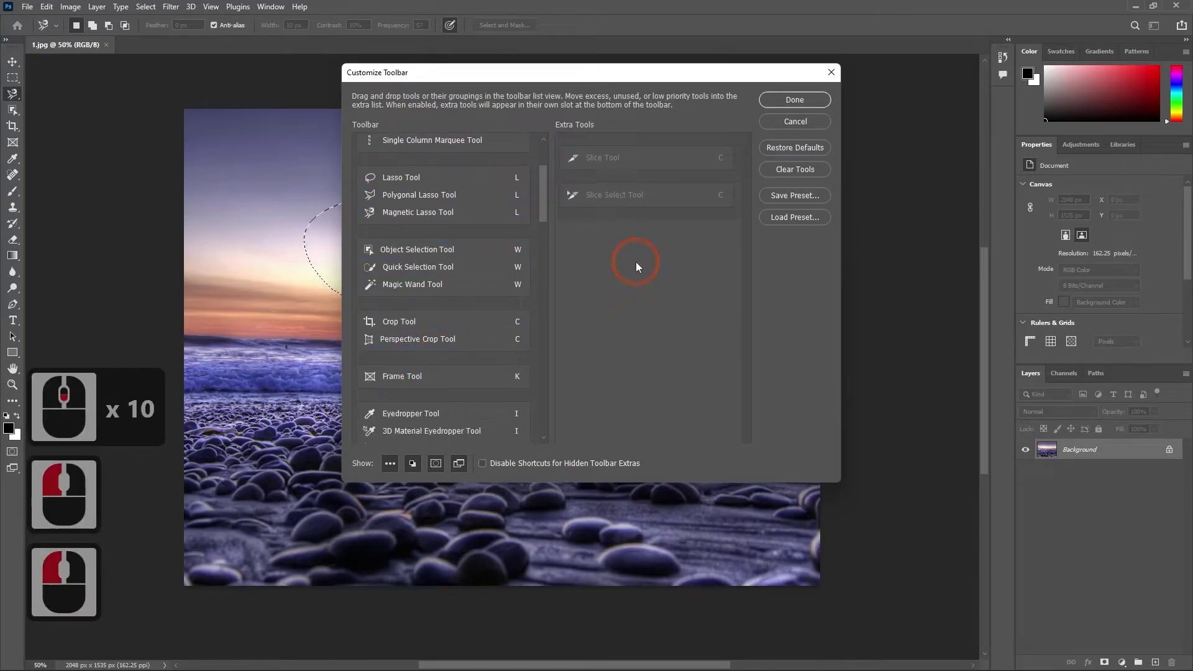
- Move the Polygonal Lasso Tool to Extra Tools and separate the Quick Selection Tool into its own group below the Magic Wand Tool
scroll(475, 315, "up", 4)
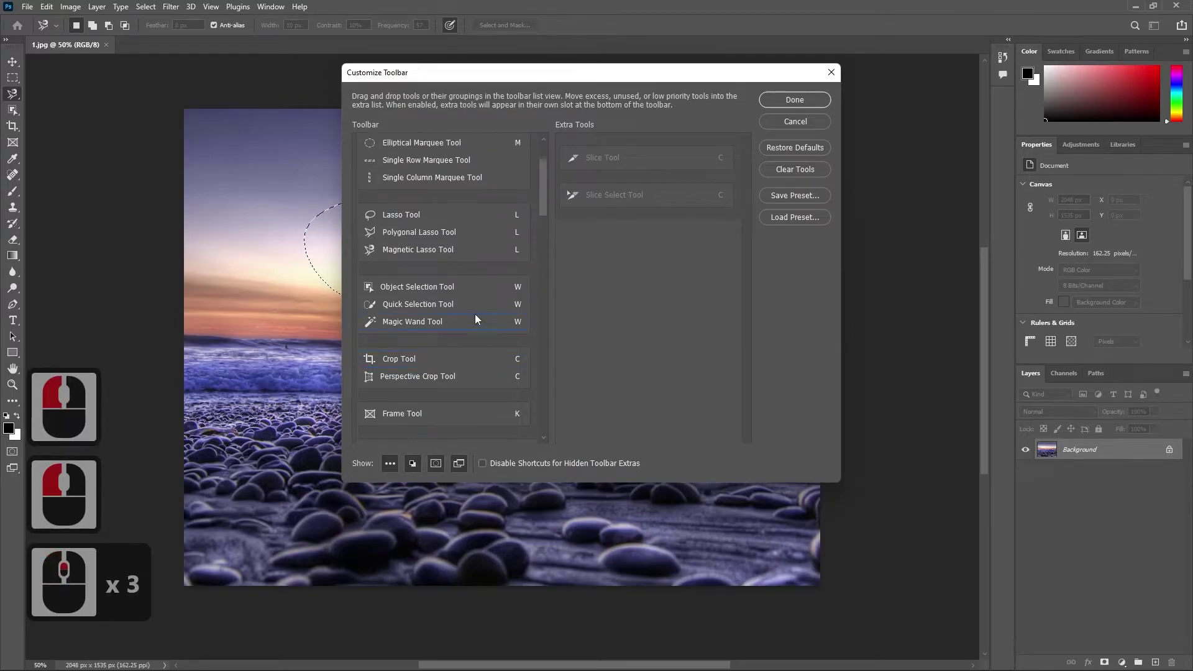
scroll(662, 212, "up", 2)
scroll(663, 213, "up", 1)
scroll(479, 346, "up", 1)
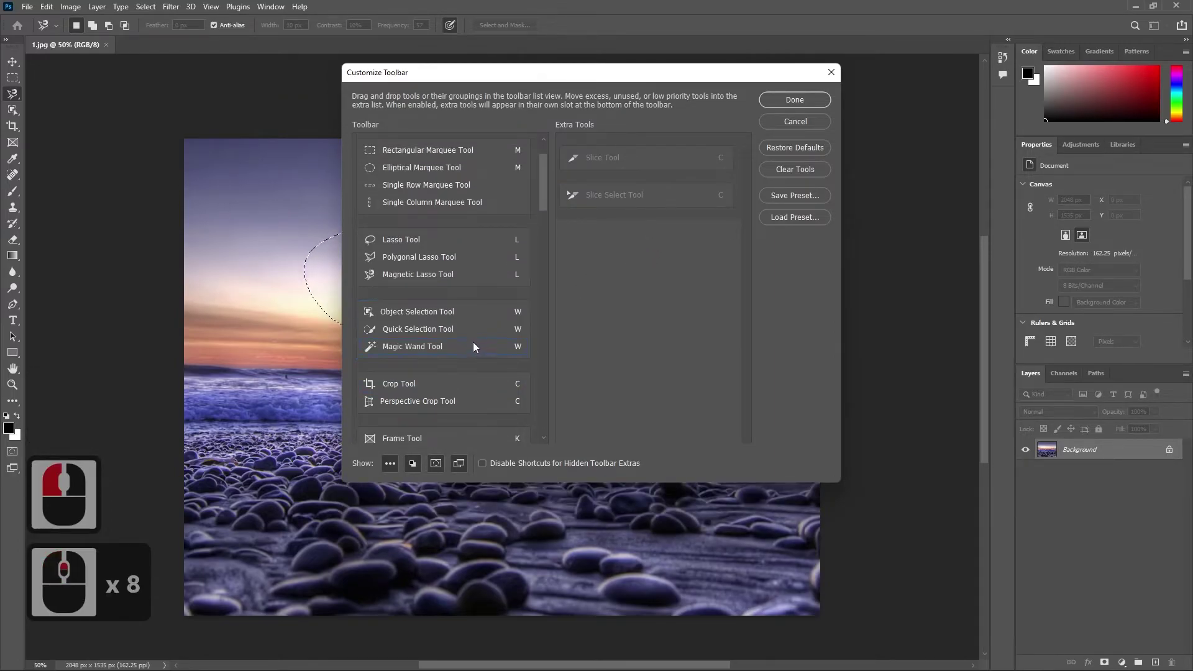
mouse_move(404, 256)
left_mouse_down()
mouse_move(644, 253)
mouse_move(583, 275)
left_mouse_up()
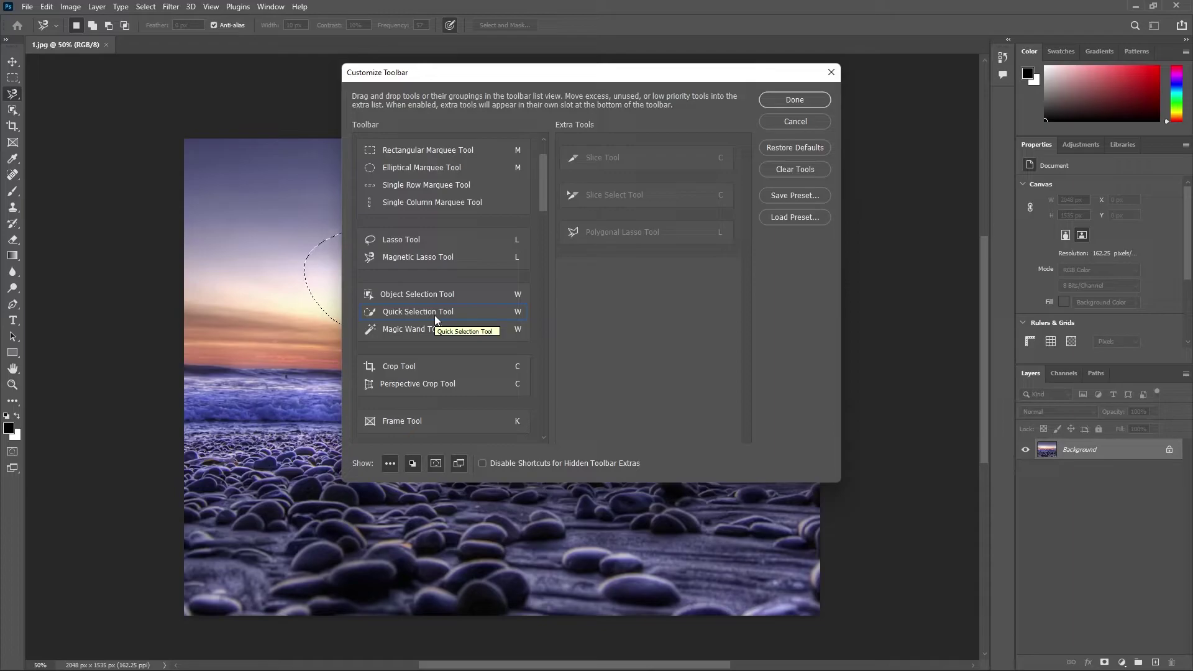
left_click_drag(435, 320, 436, 350)
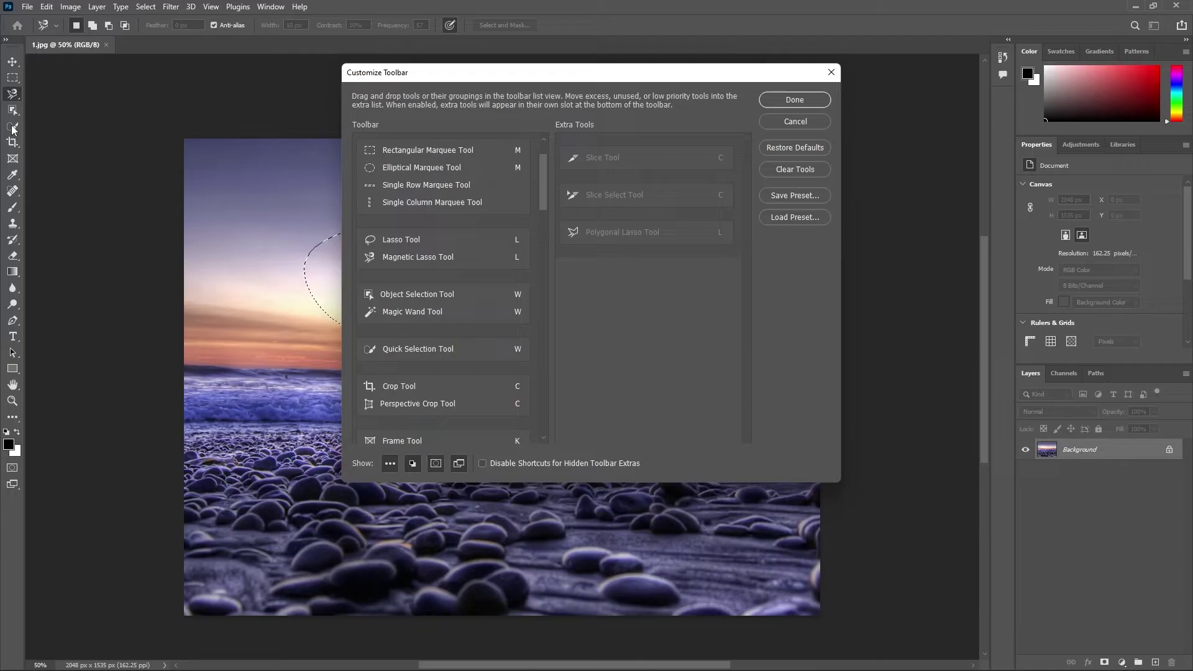
- Set the Quick Selection Tool's shortcut to O
left_click(515, 350)
double_click(516, 350)
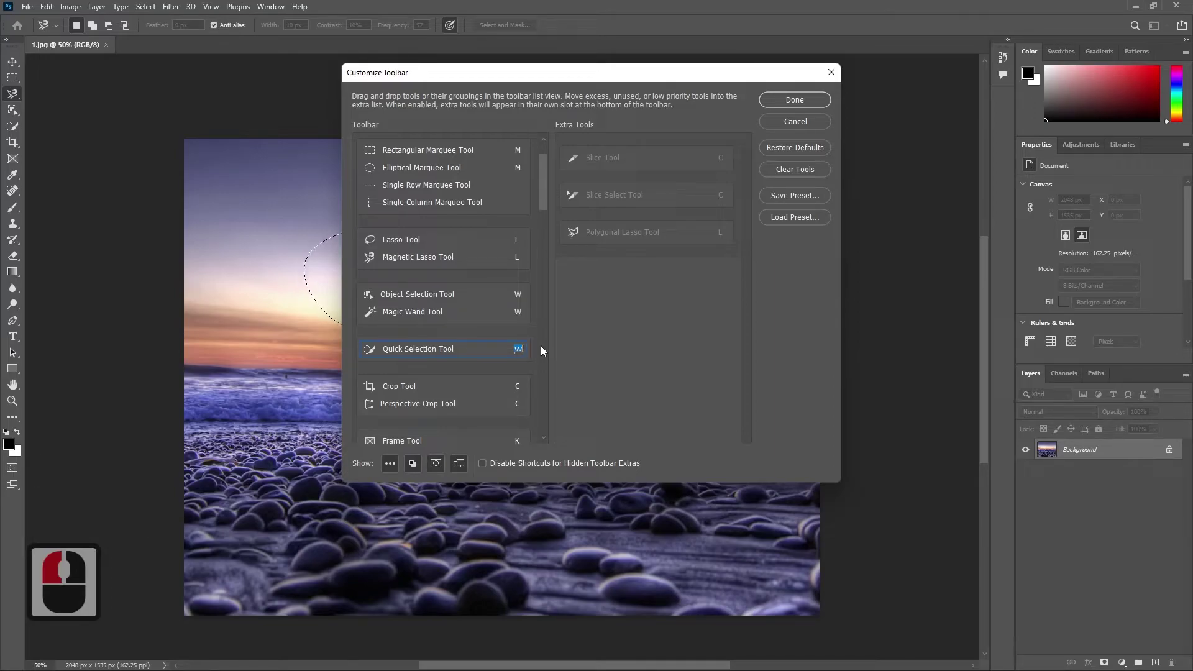
type("O")
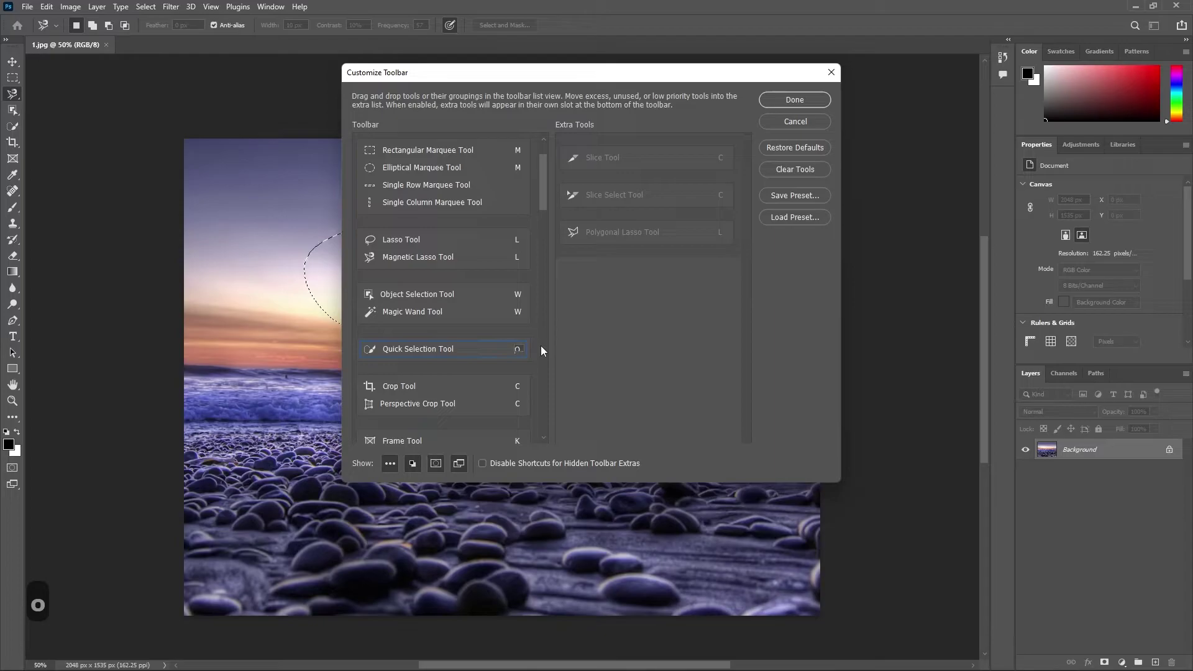
key("Return")
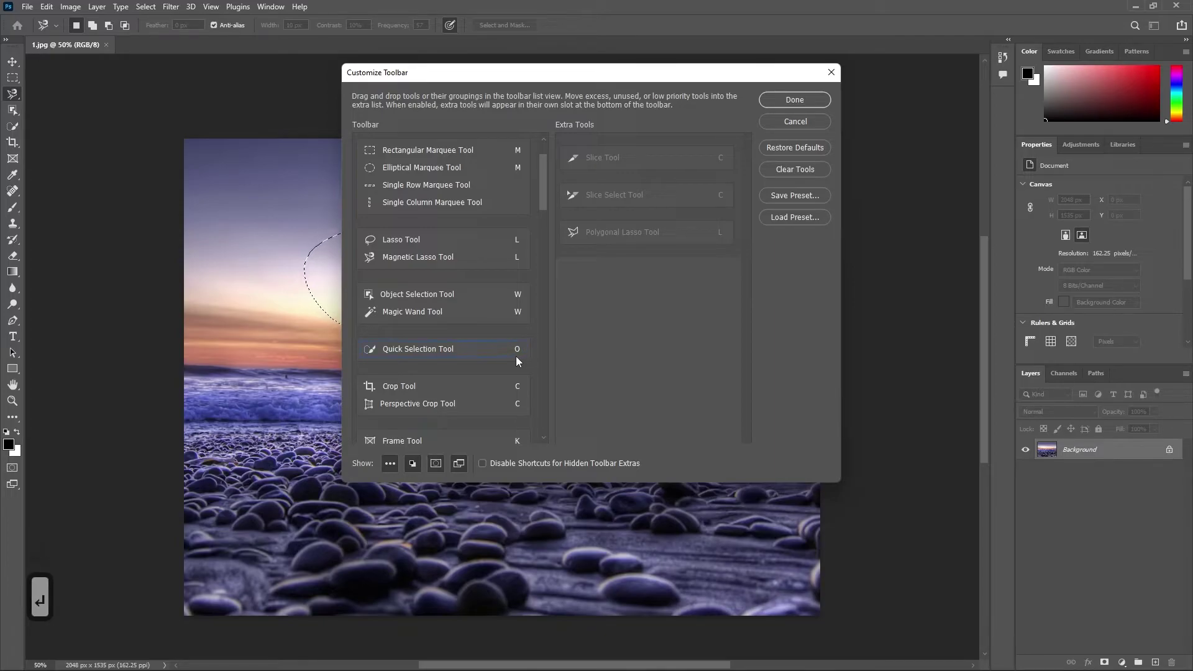
- Set the Quick Selection Tool's shortcut back to W
double_click(517, 350)
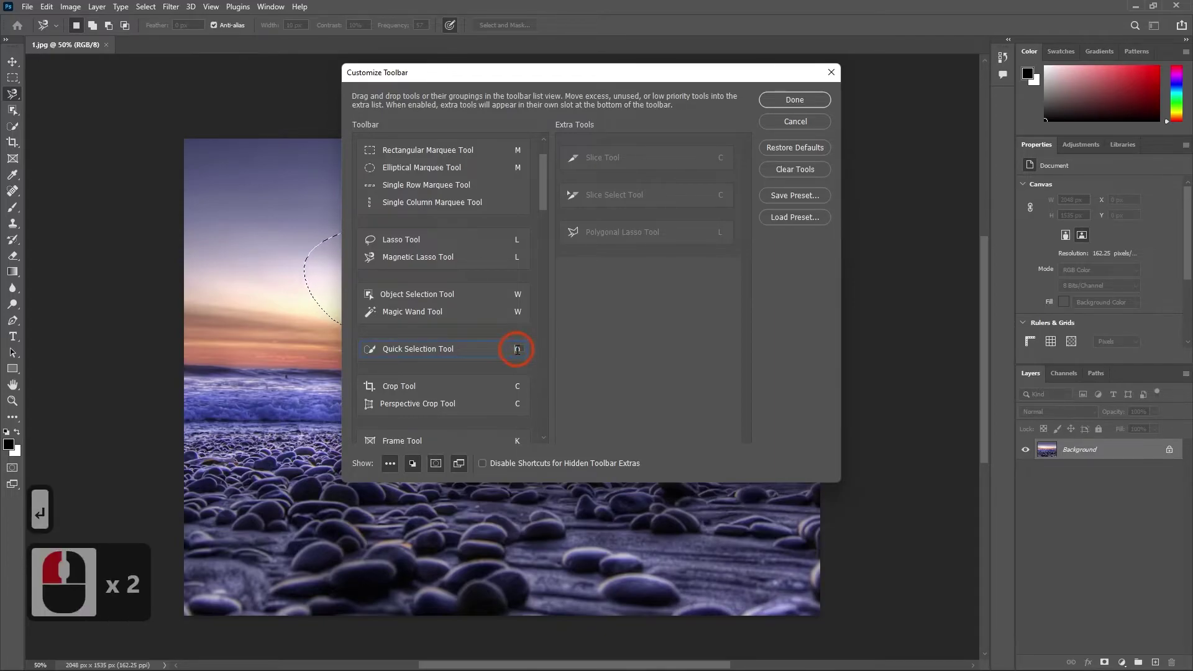
left_click(509, 351)
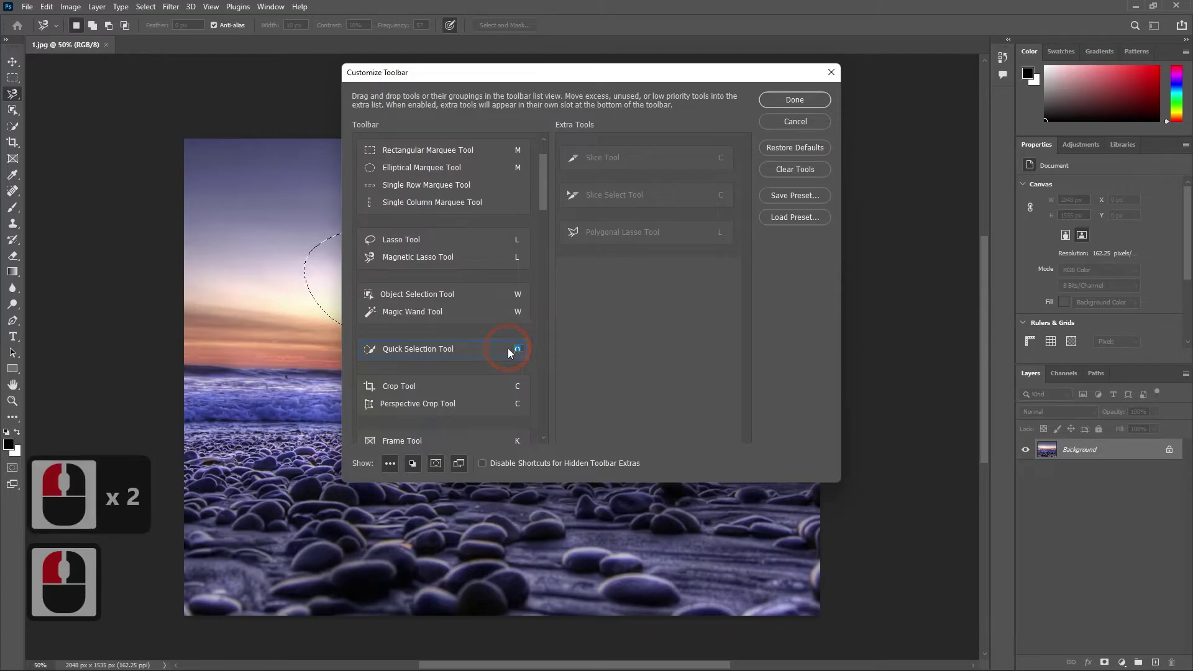
type("W")
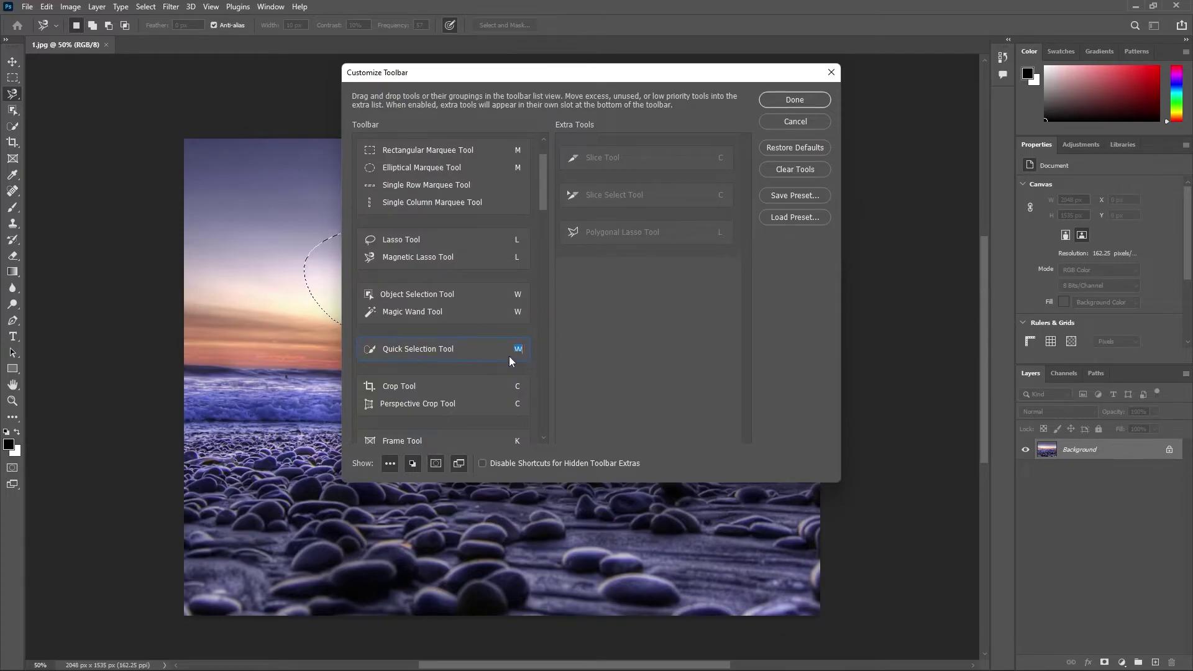
- Group the Crop Tool with the Quick Selection Tool and move the Magnetic Lasso Tool to Extra Tools
left_click_drag(459, 385, 457, 349)
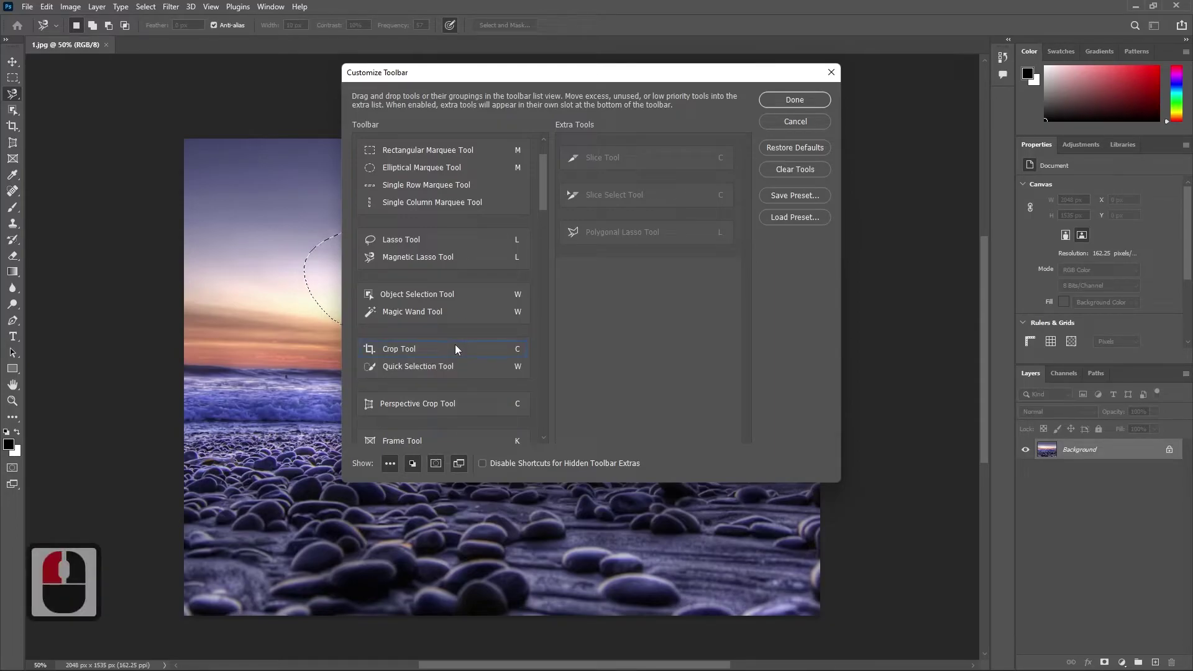
left_click_drag(450, 258, 650, 269)
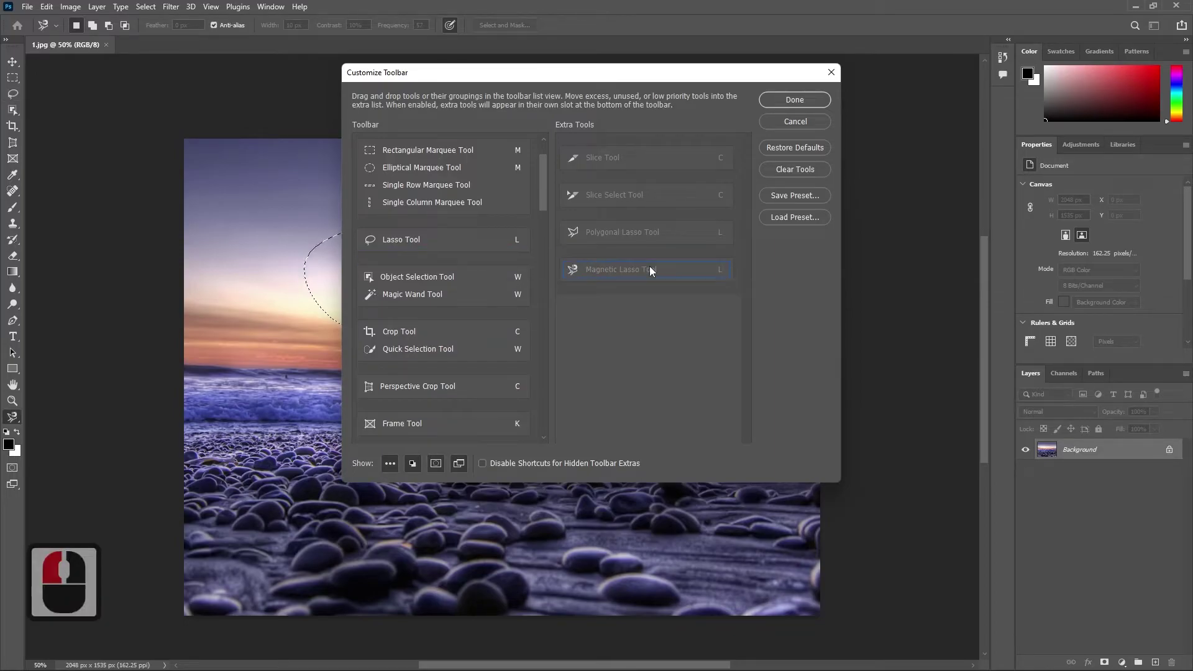
scroll(491, 342, "down", 3)
scroll(492, 339, "down", 5)
scroll(494, 336, "up", 11)
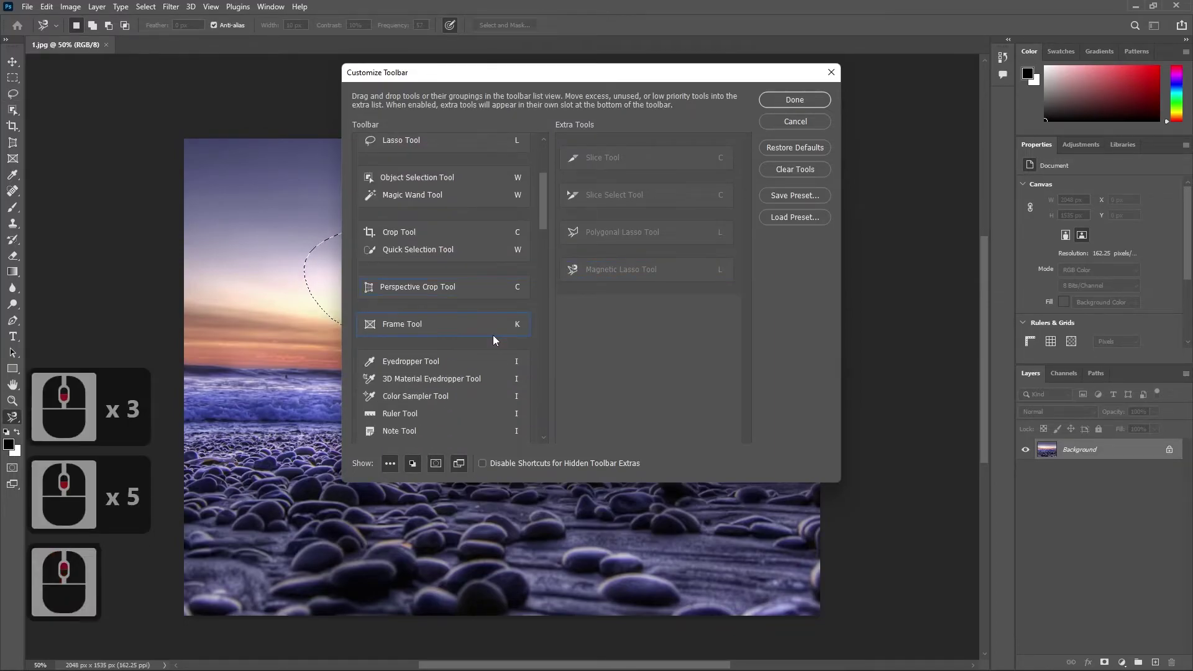
scroll(494, 335, "up", 5)
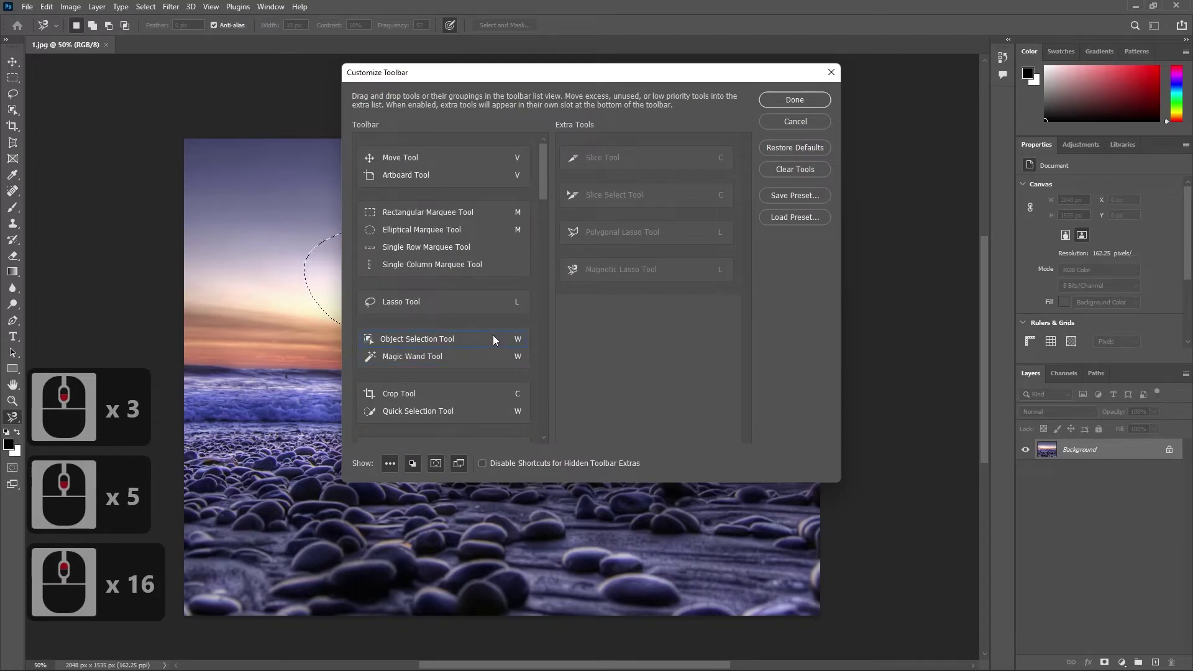
scroll(513, 277, "up", 3)
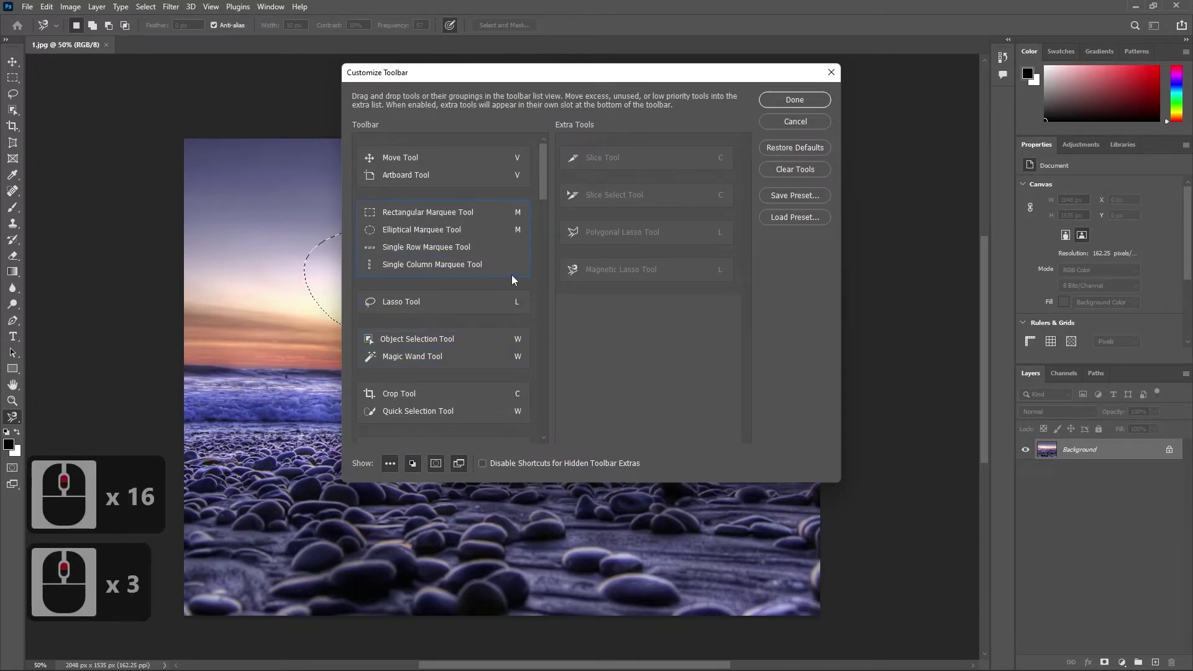
- Save the customized toolbar layout as a custom toolbar preset, using a first name as the file name
left_click(787, 195)
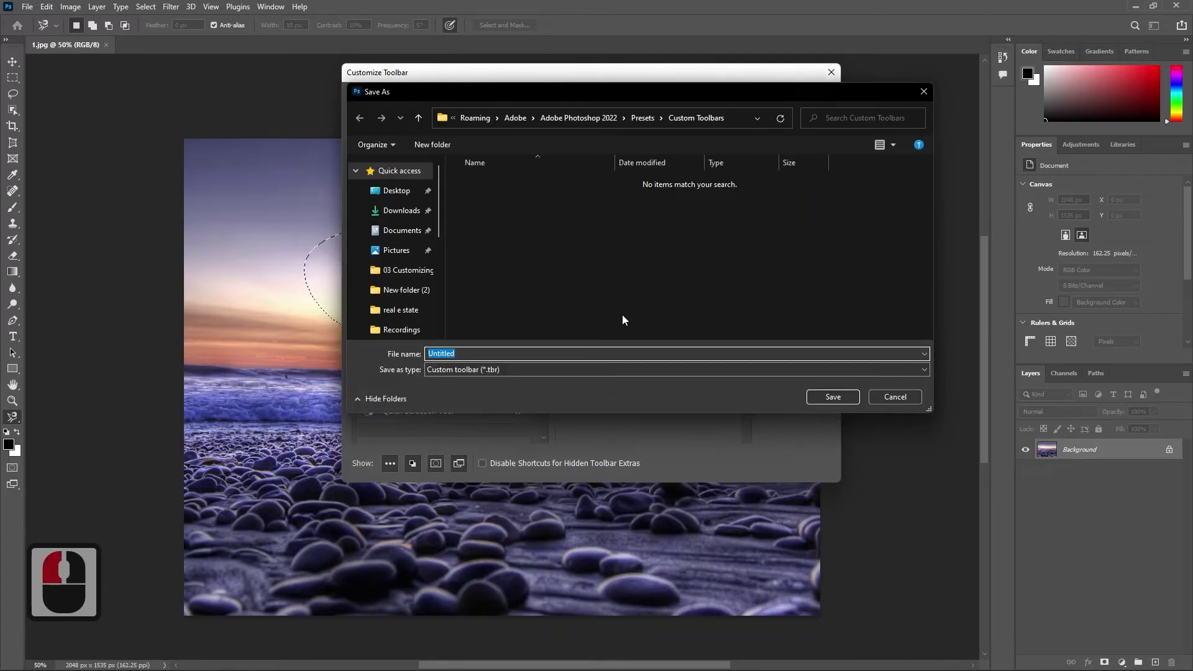
type("tanvir")
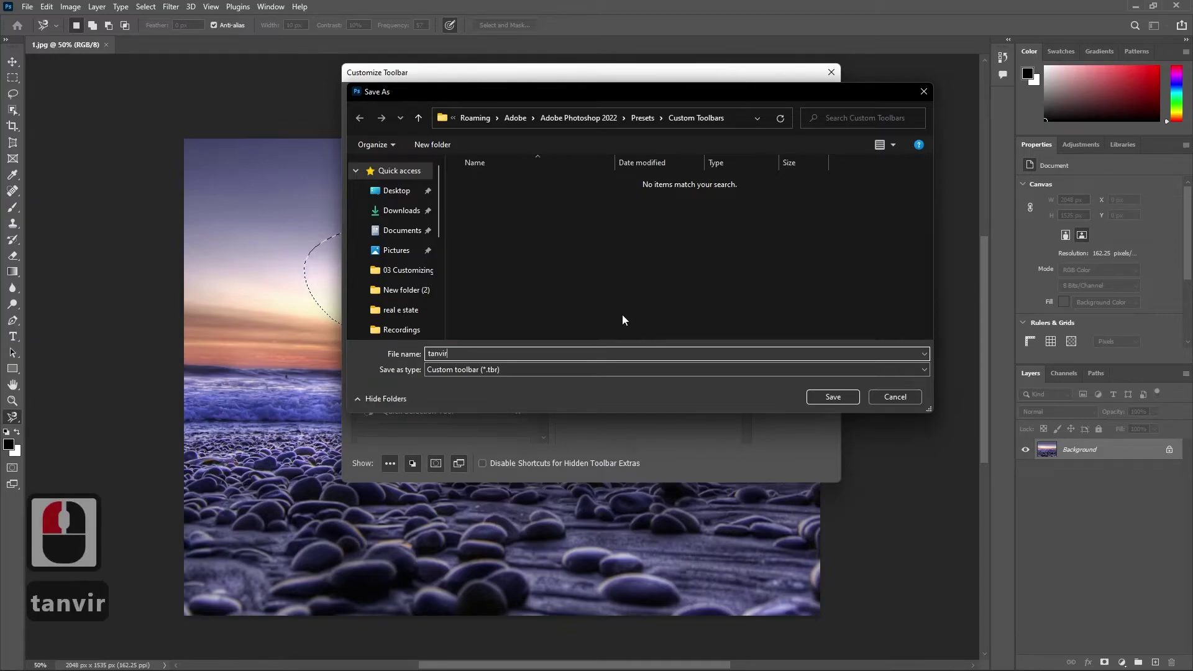
left_click(823, 399)
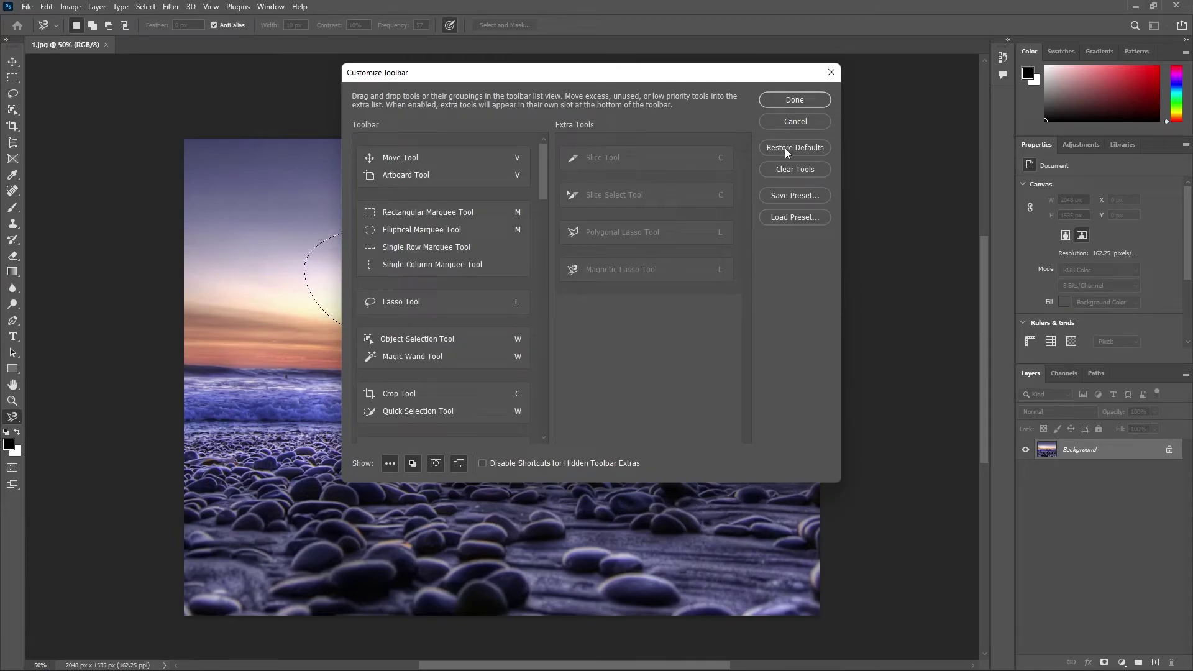
- Restore the toolbar's default tools and look through the resulting tool list
left_click(785, 148)
left_click(785, 148)
scroll(499, 245, "down", 15)
scroll(499, 245, "down", 13)
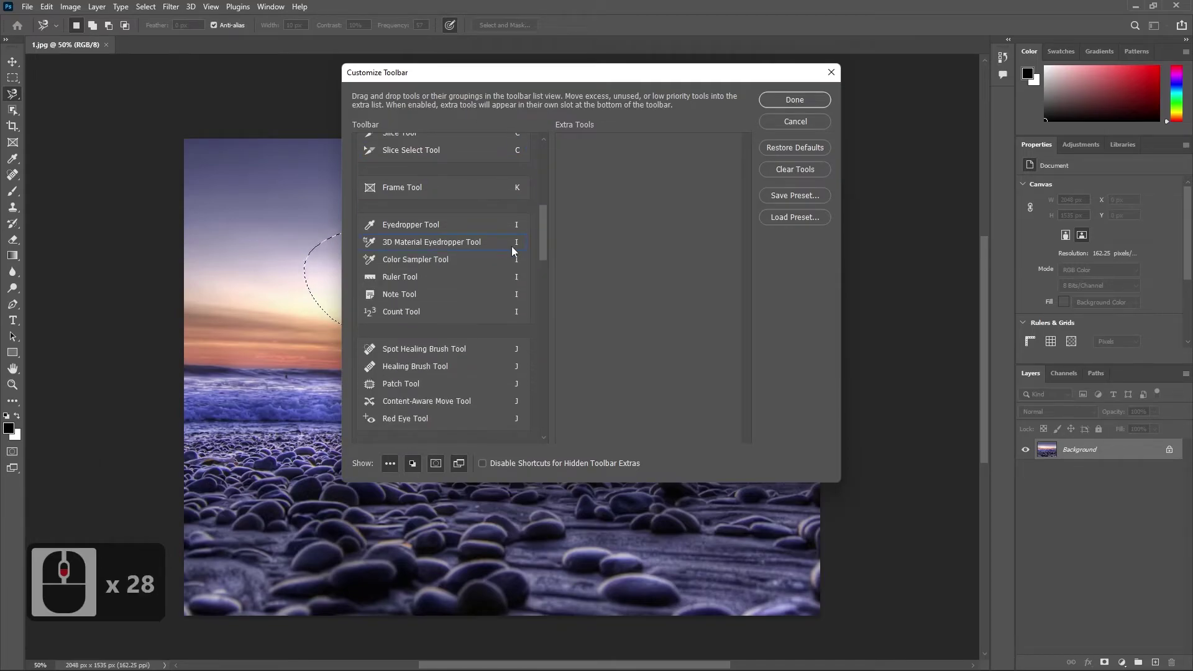
- Load the saved custom toolbar preset and check the tool groups it applies
left_click(785, 221)
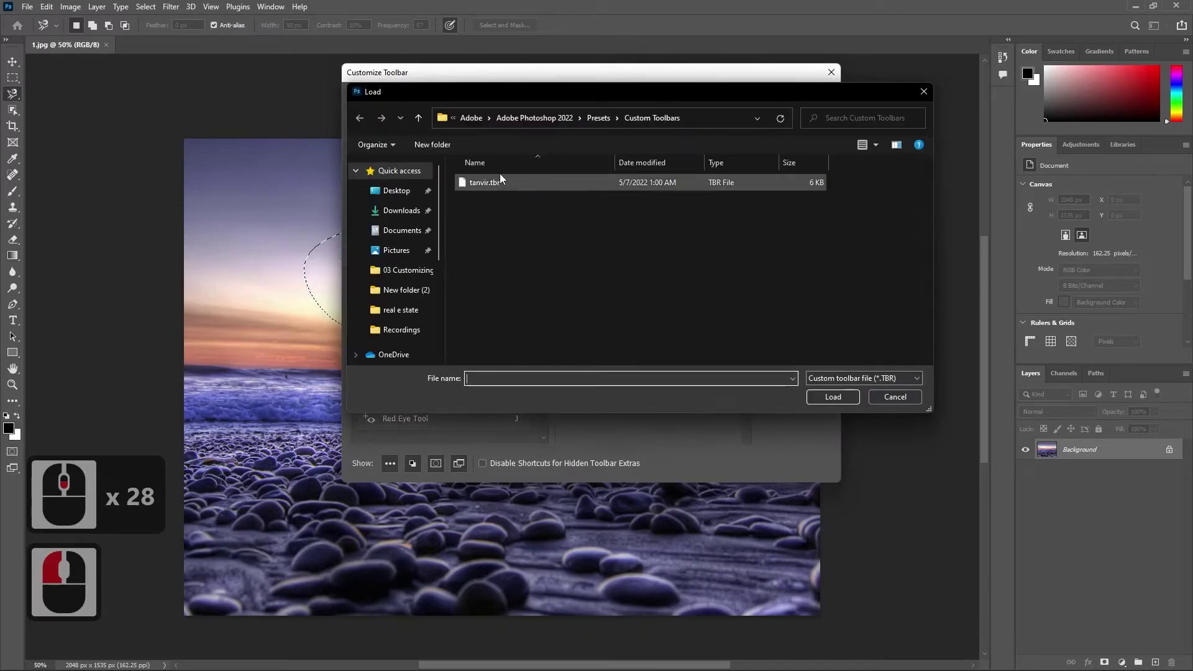
double_click(476, 182)
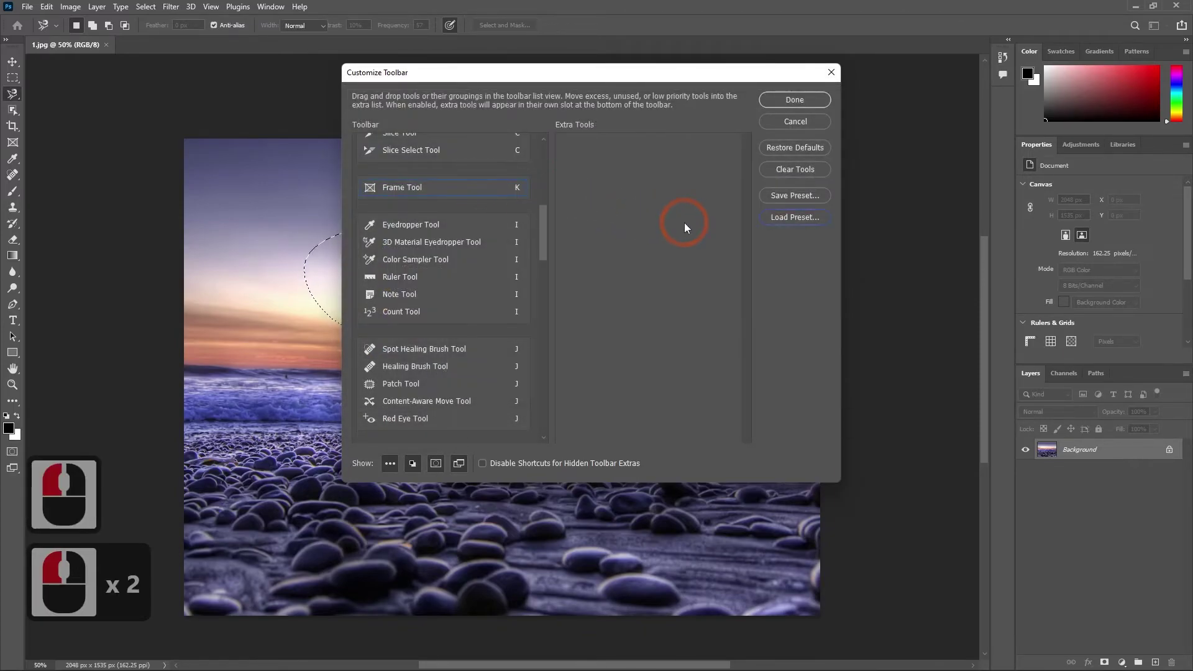
scroll(462, 315, "up", 4)
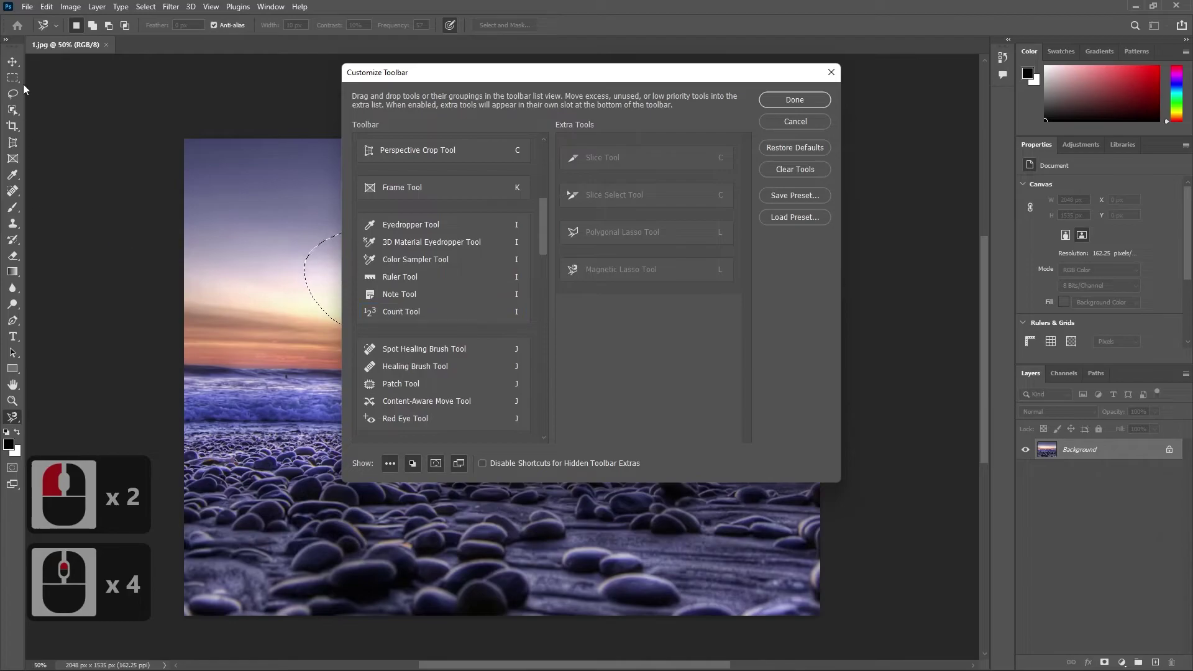
scroll(20, 207, "up", 2)
scroll(24, 208, "up", 3)
scroll(89, 211, "down", 6)
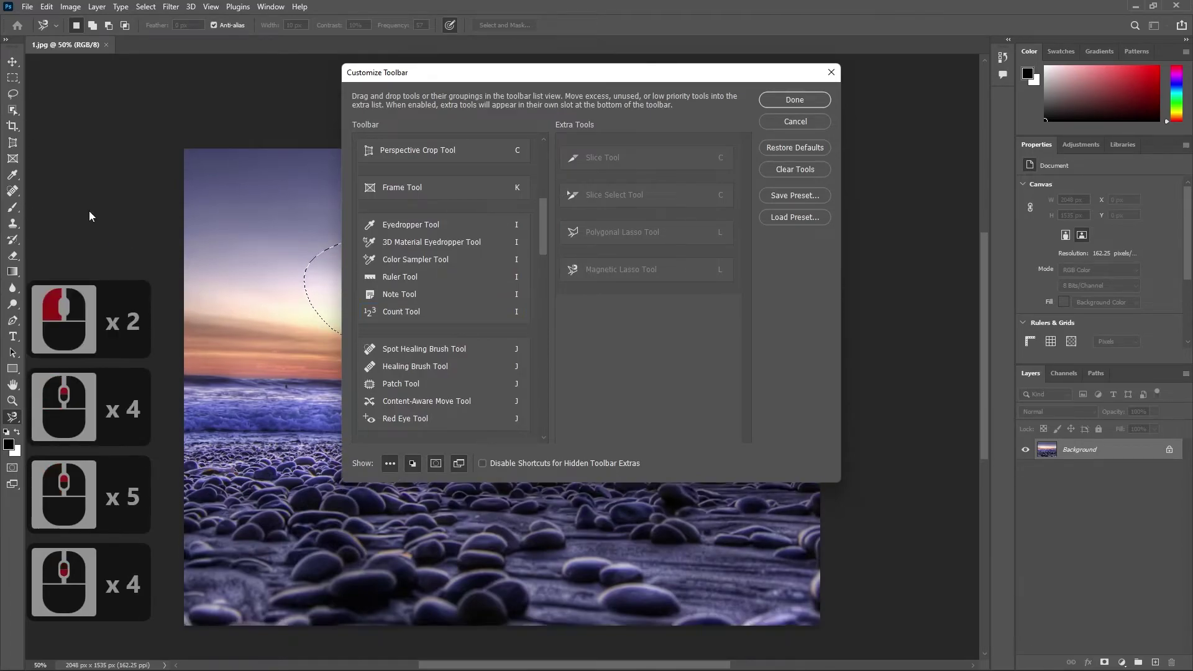
- Restore the default toolbar and accept the toolbar customization
left_click(785, 150)
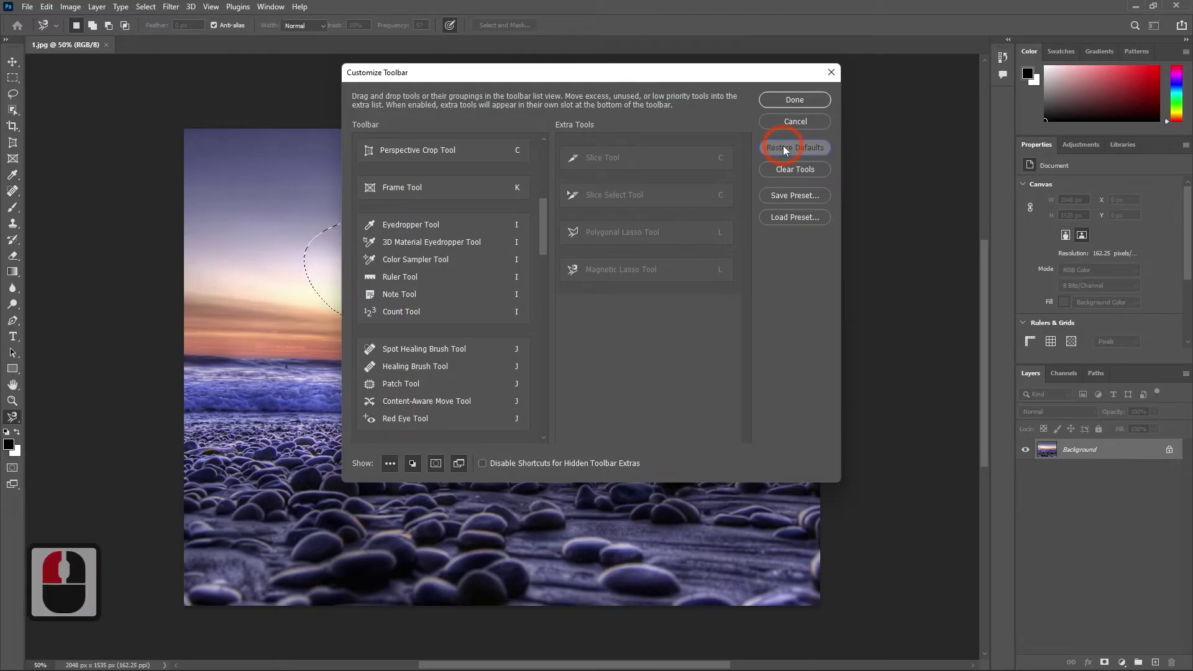
left_click(792, 99)
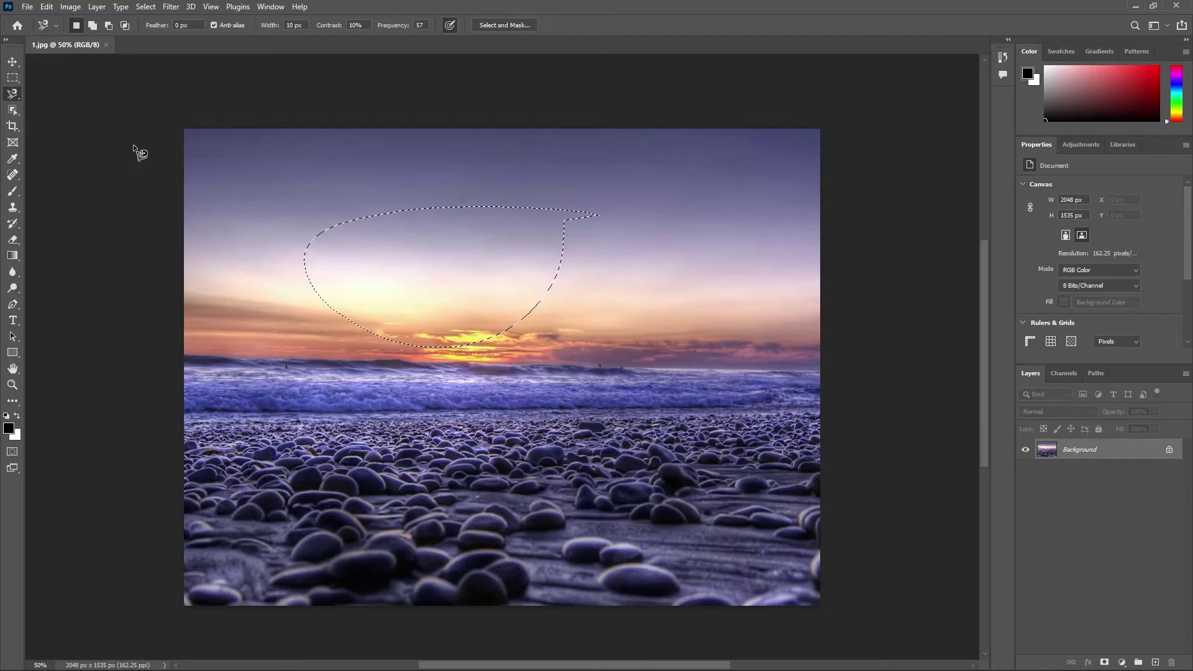
- Reopen the toolbar customization to view the default tool groups, and cancel it without changes
left_click(44, 7)
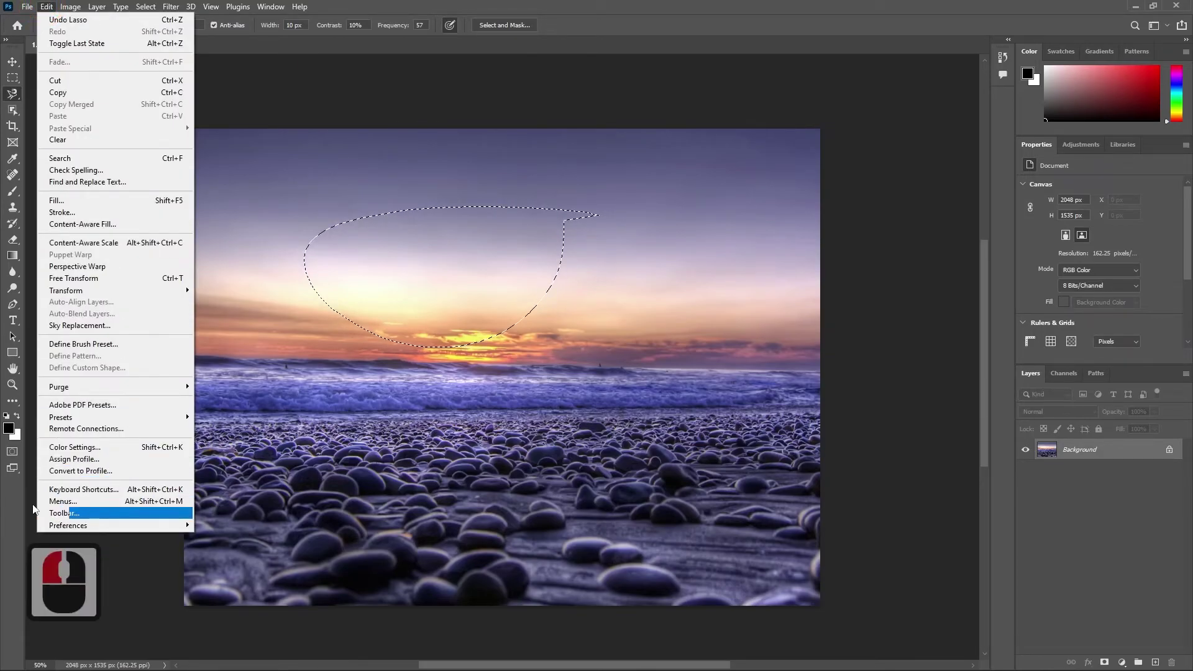
left_click(62, 513)
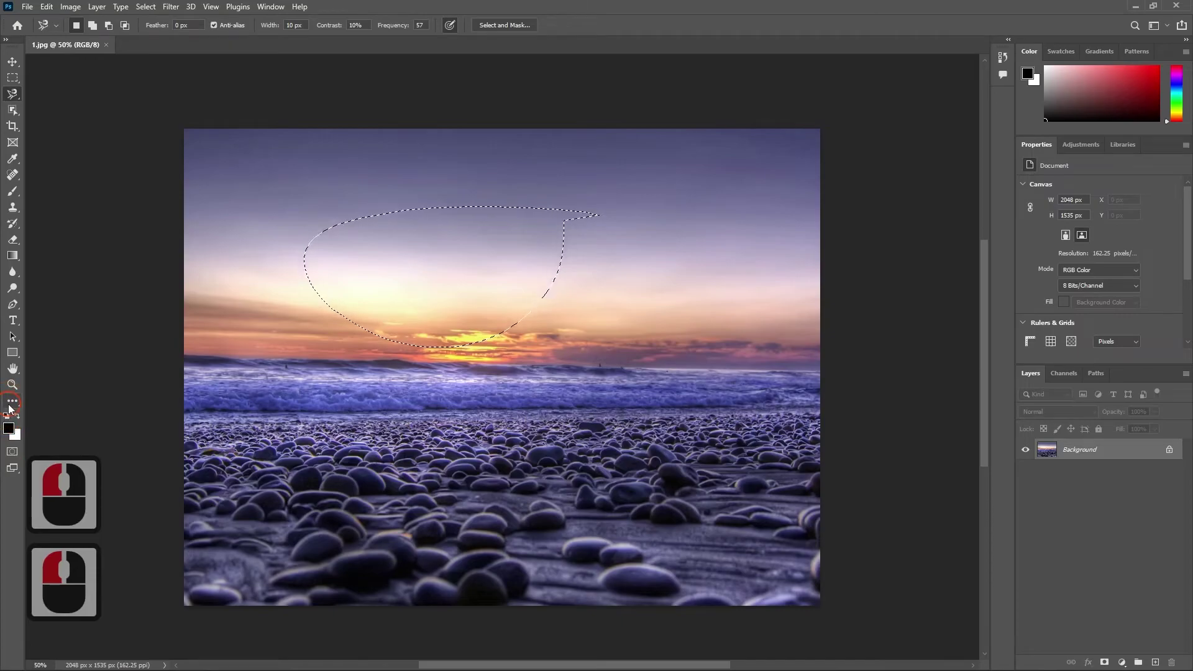
left_click(84, 431)
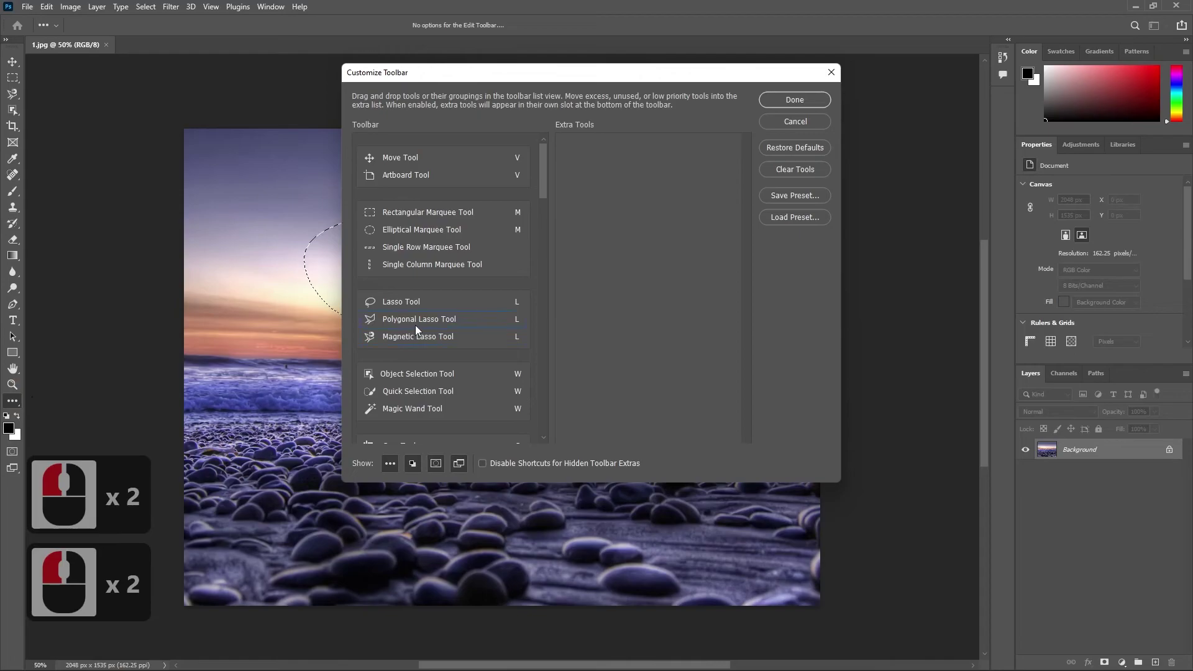
left_click(796, 121)
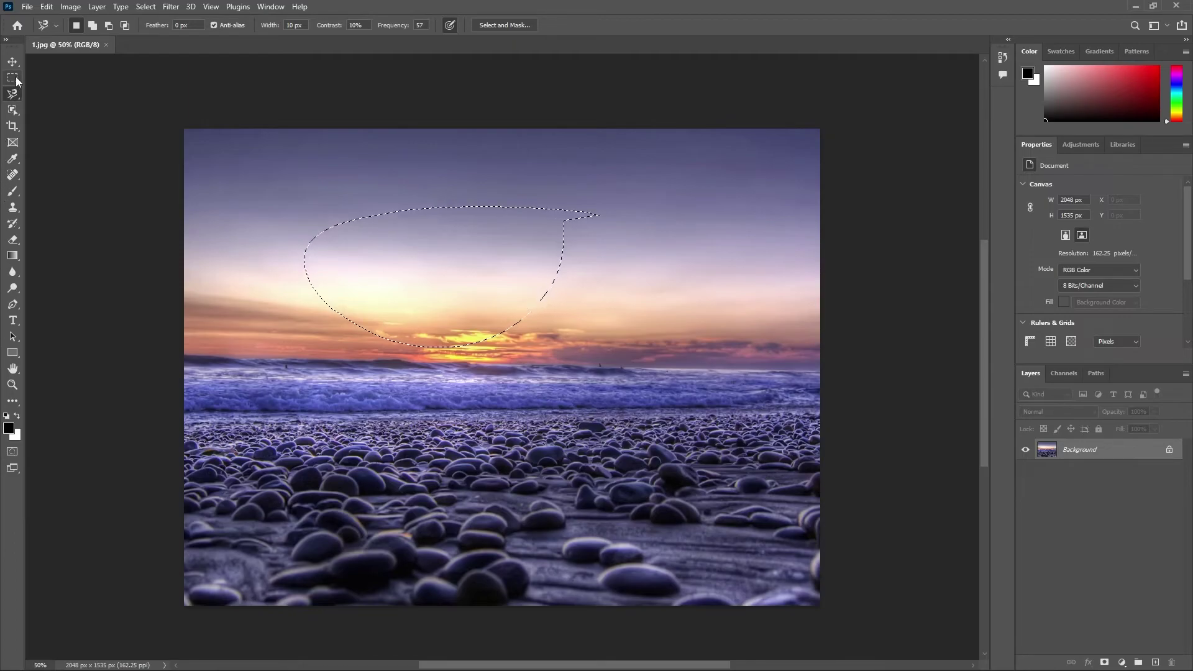
- Float the toolbar as a two-column panel over the workspace, briefly trying the single-column layout
left_click(7, 41)
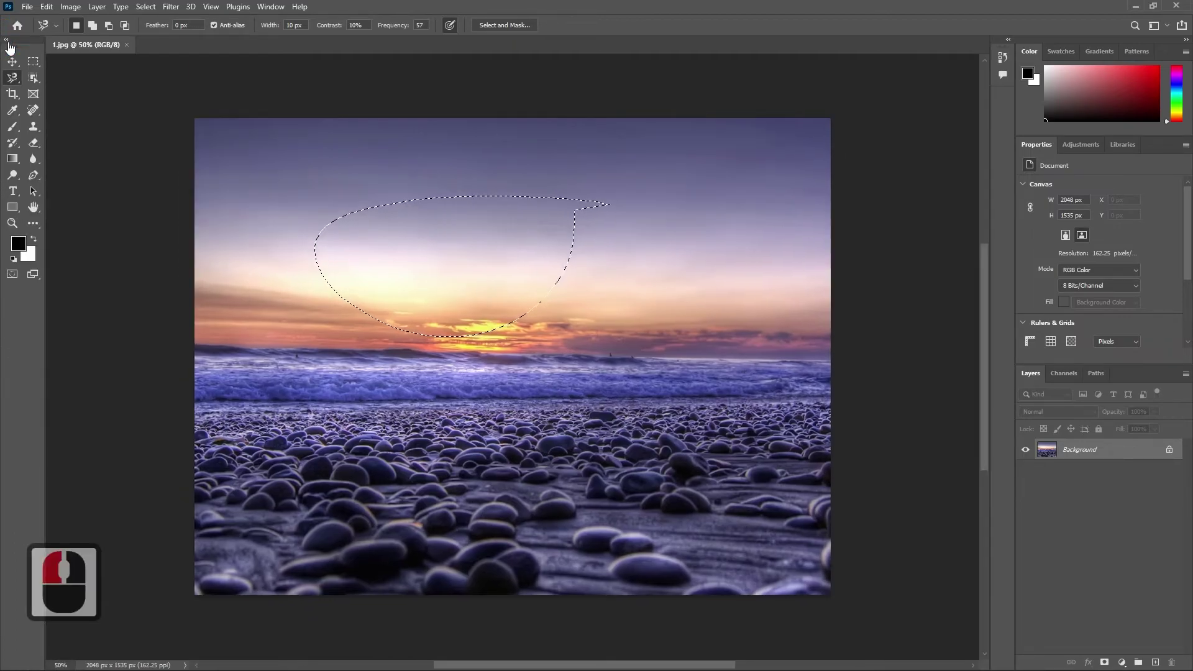
left_click_drag(21, 41, 99, 121)
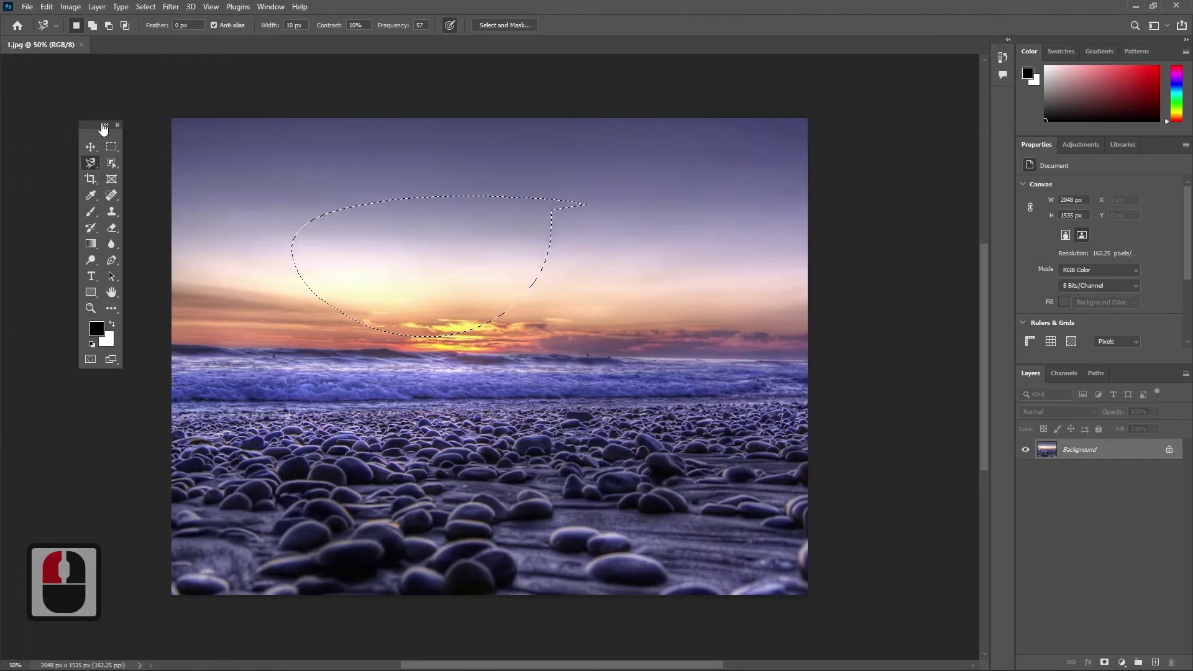
left_click(104, 126)
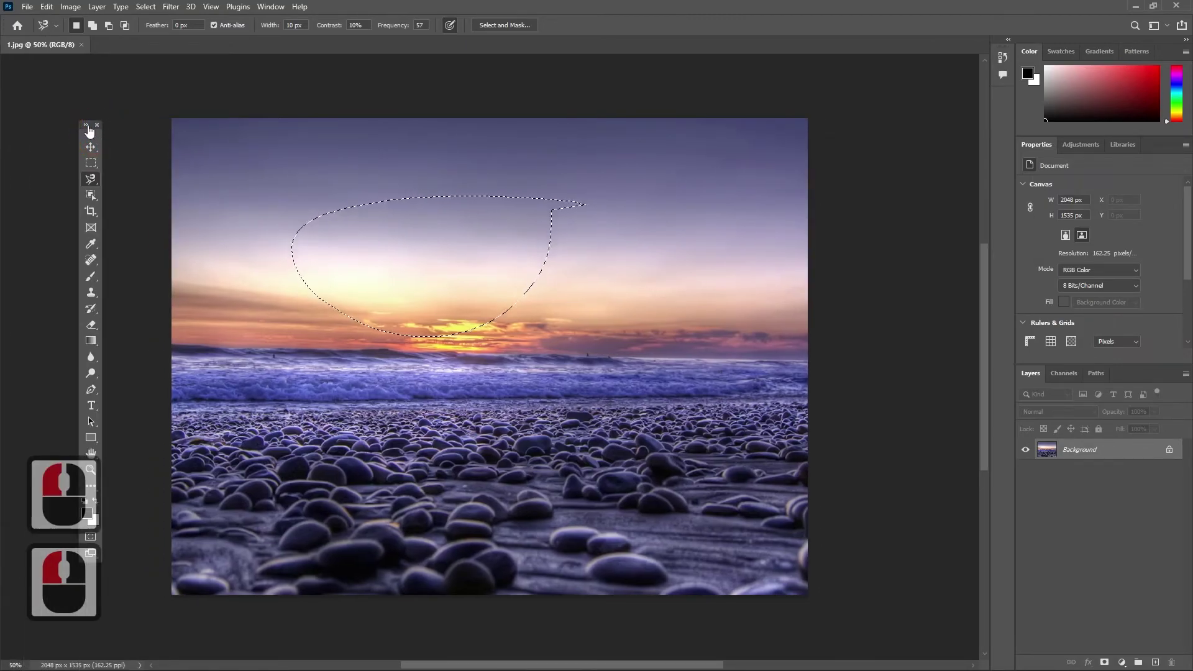
left_click(87, 125)
- Move the floating two-column toolbar across the image and dock it beside the collapsed panel strip, undocking and redocking it once
left_click_drag(95, 127, 769, 128)
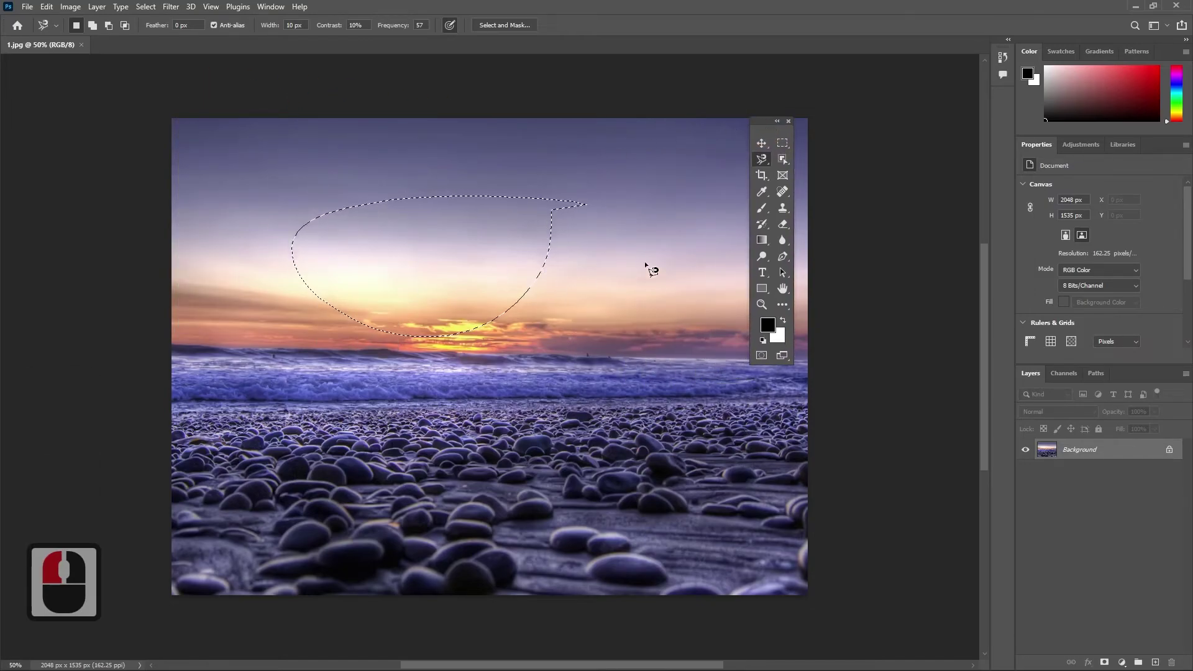
left_click_drag(763, 121, 986, 117)
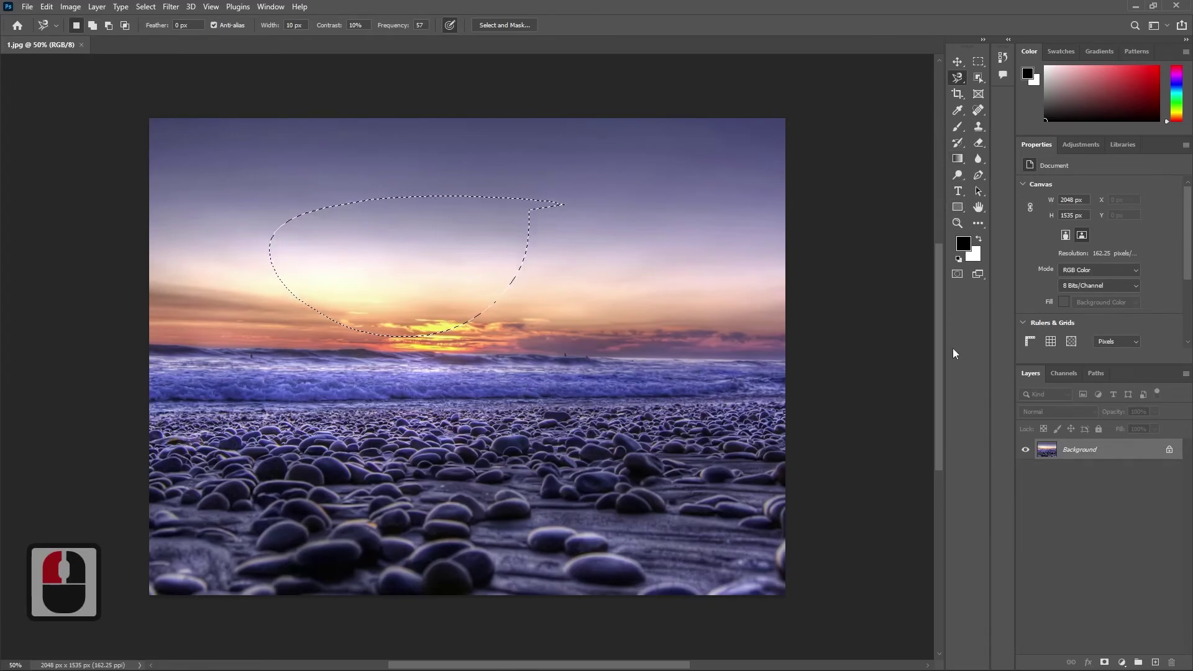
left_click(968, 39)
left_click_drag(968, 39, 326, 93)
left_click_drag(435, 87, 1186, 122)
- Collapse the toolbar to a single column and dock it back along the workspace's left edge
left_click(983, 41)
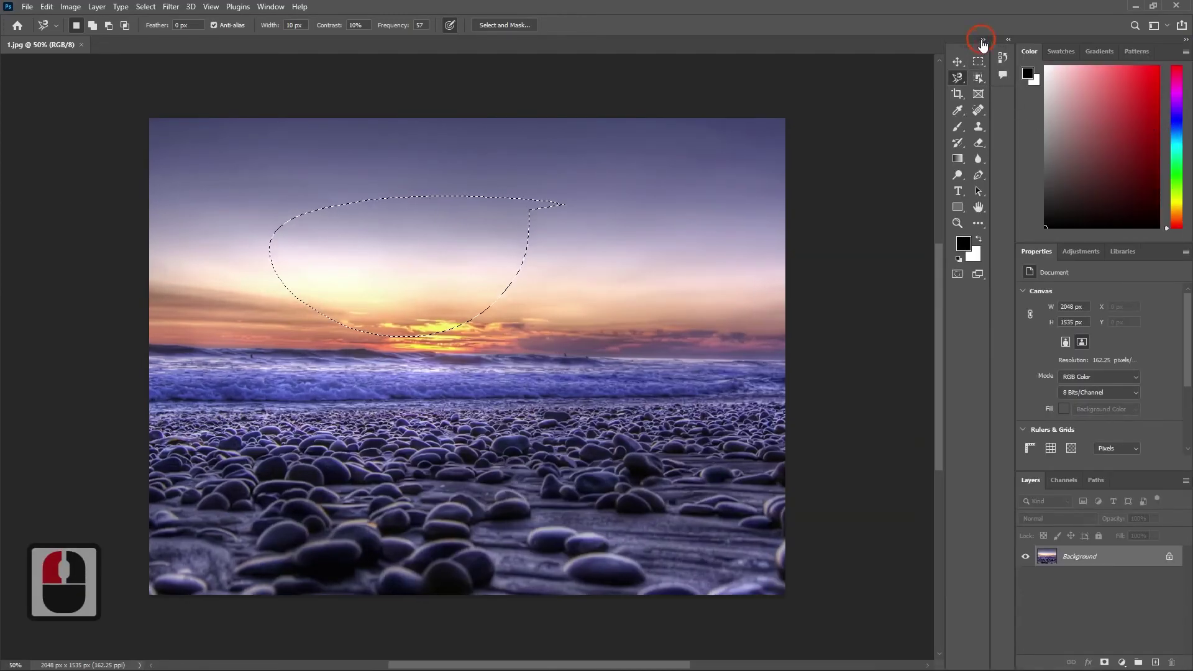
left_click_drag(979, 43, 9, 141)
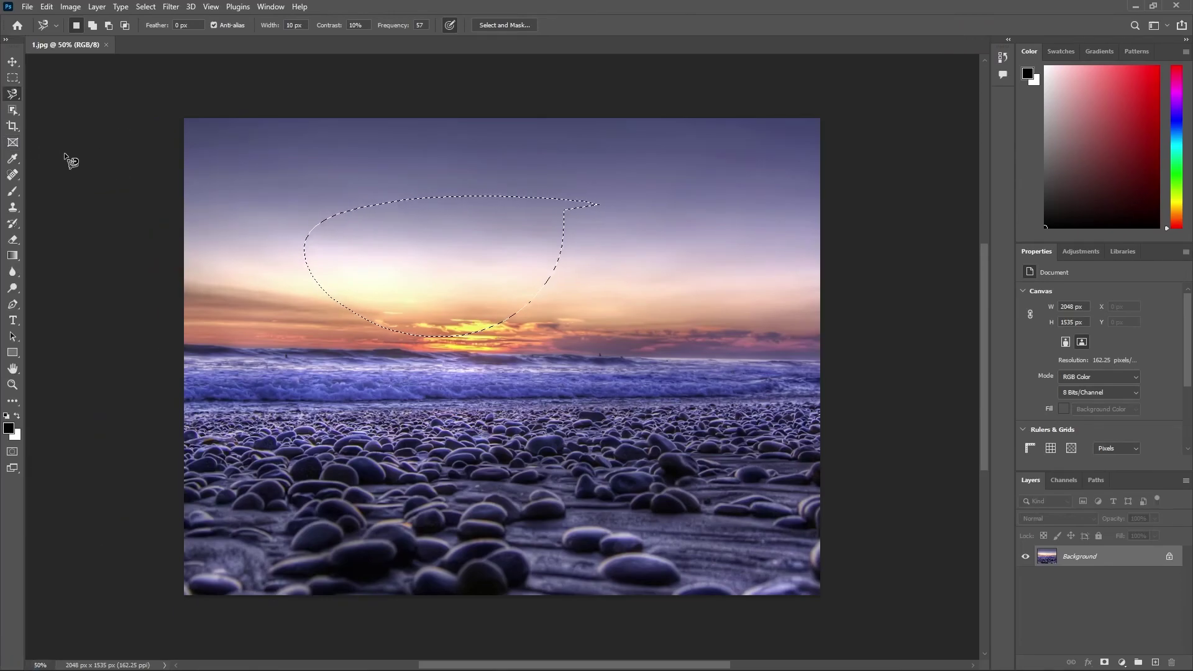